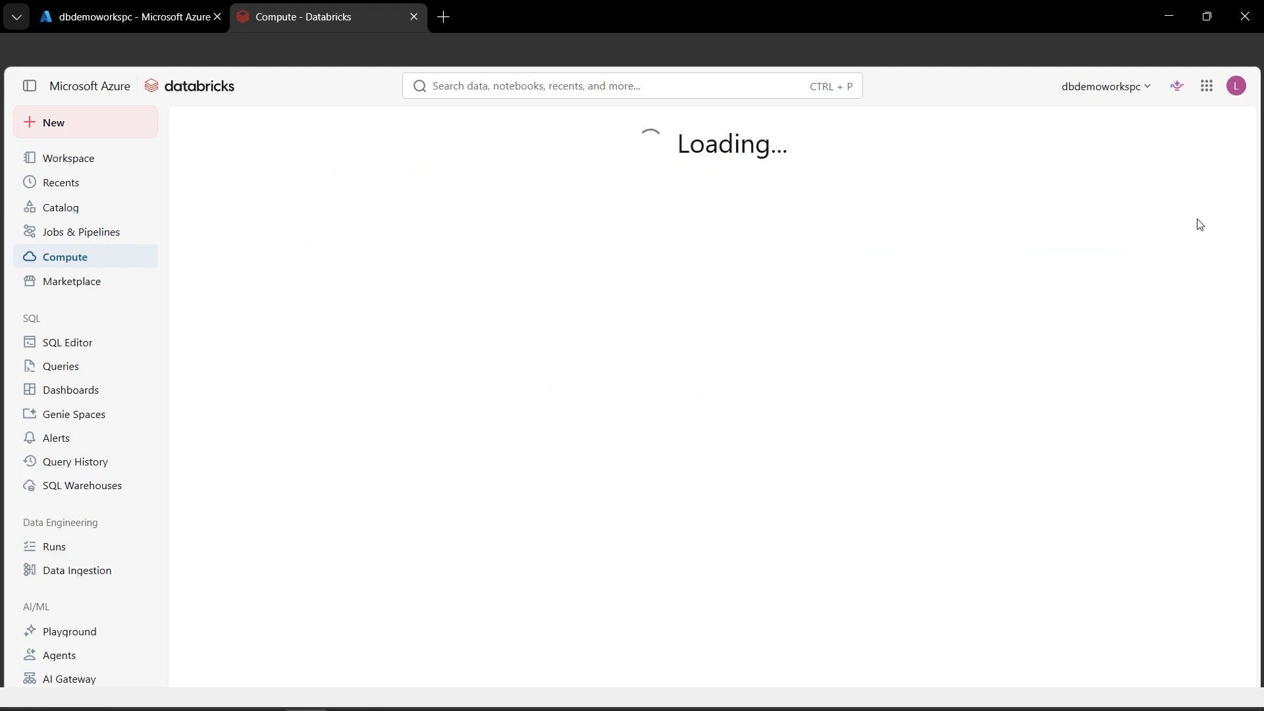
- Start creating a new compute resource and set its policy to Power User Compute
left_click(717, 228)
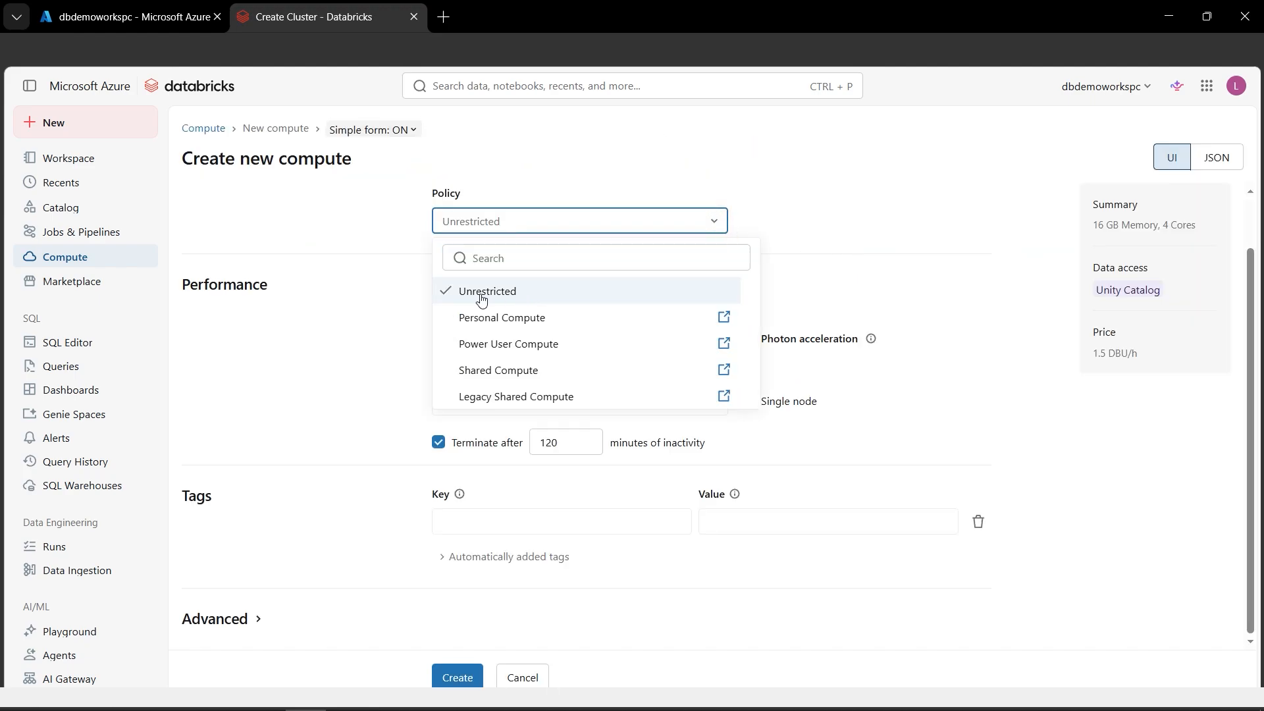
left_click(824, 242)
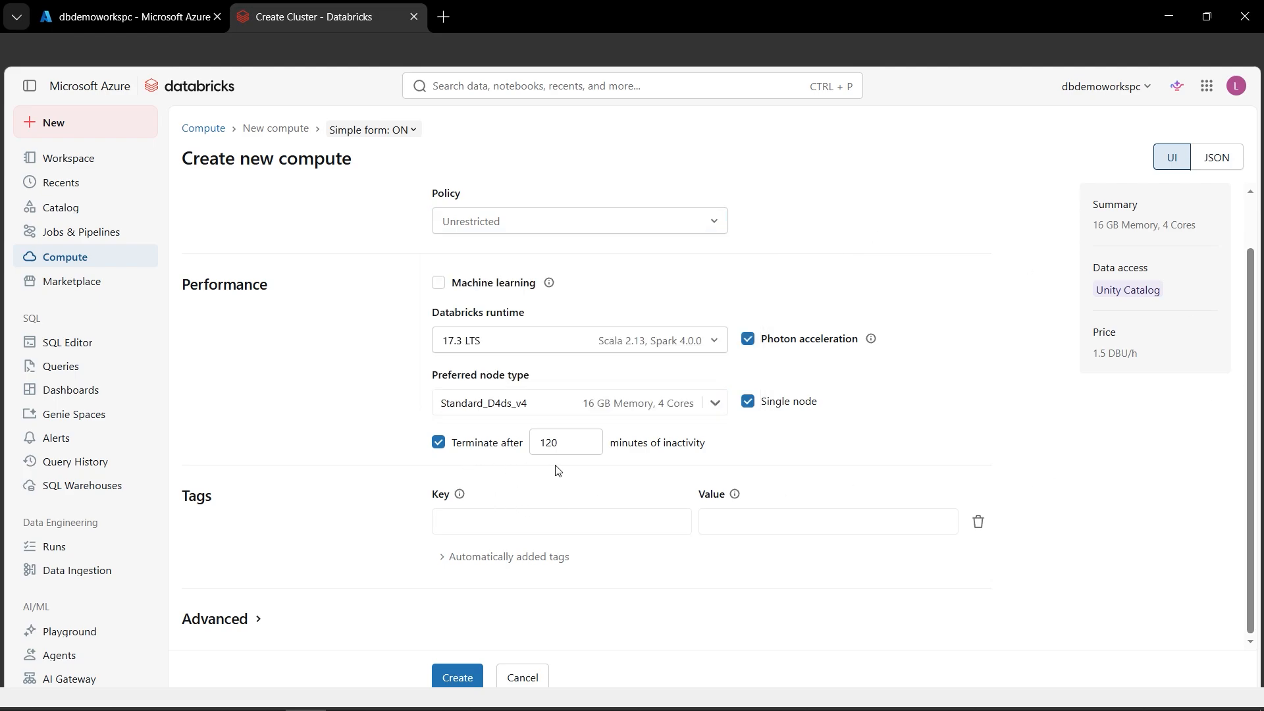
left_click(715, 221)
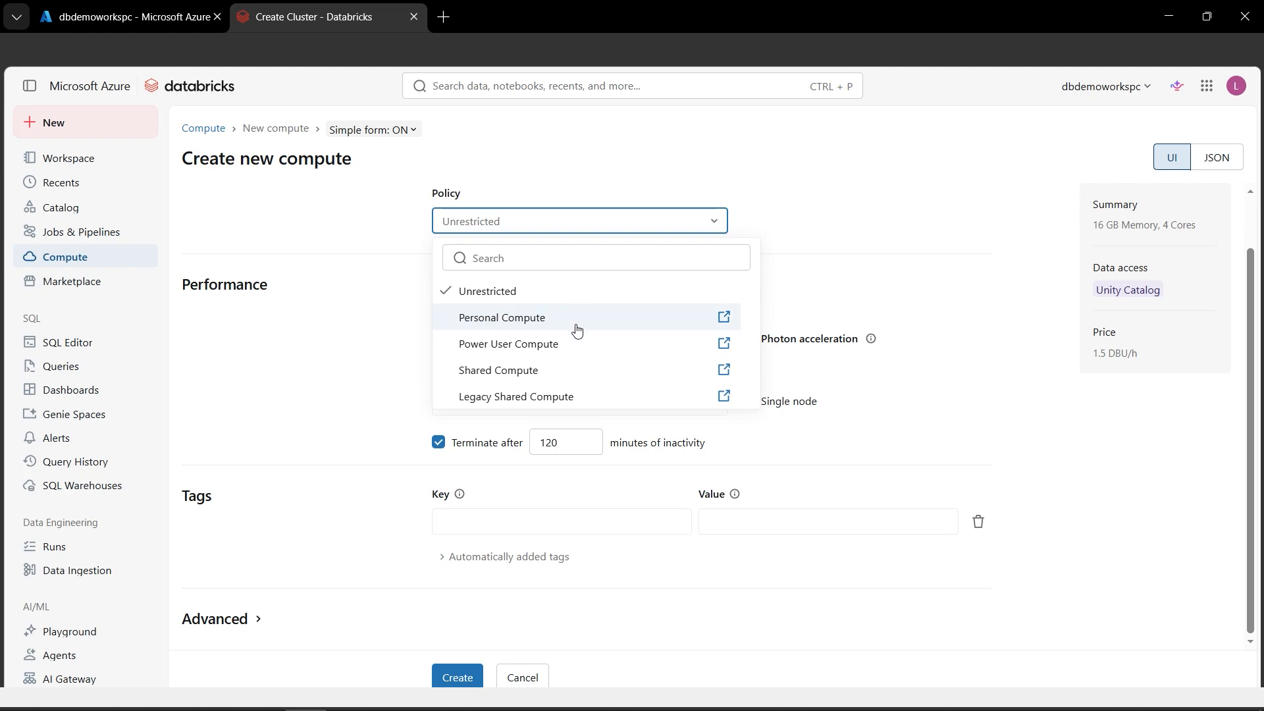
left_click(546, 354)
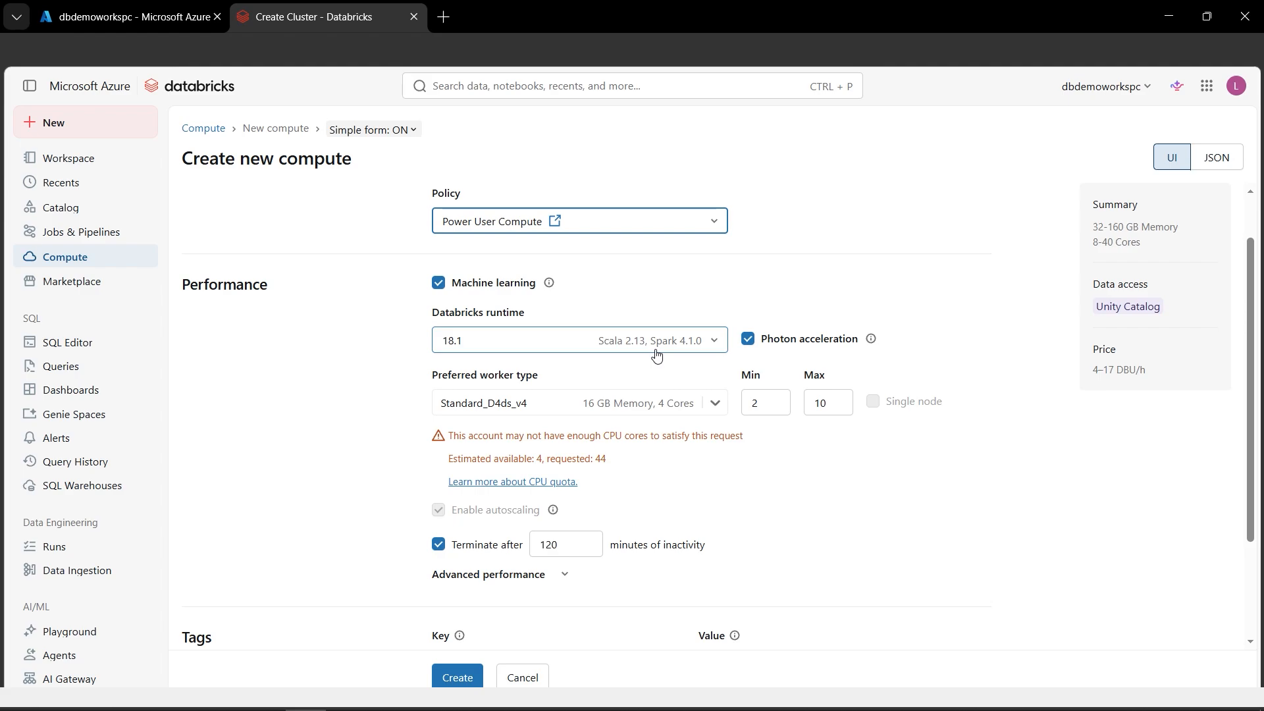
left_click(720, 349)
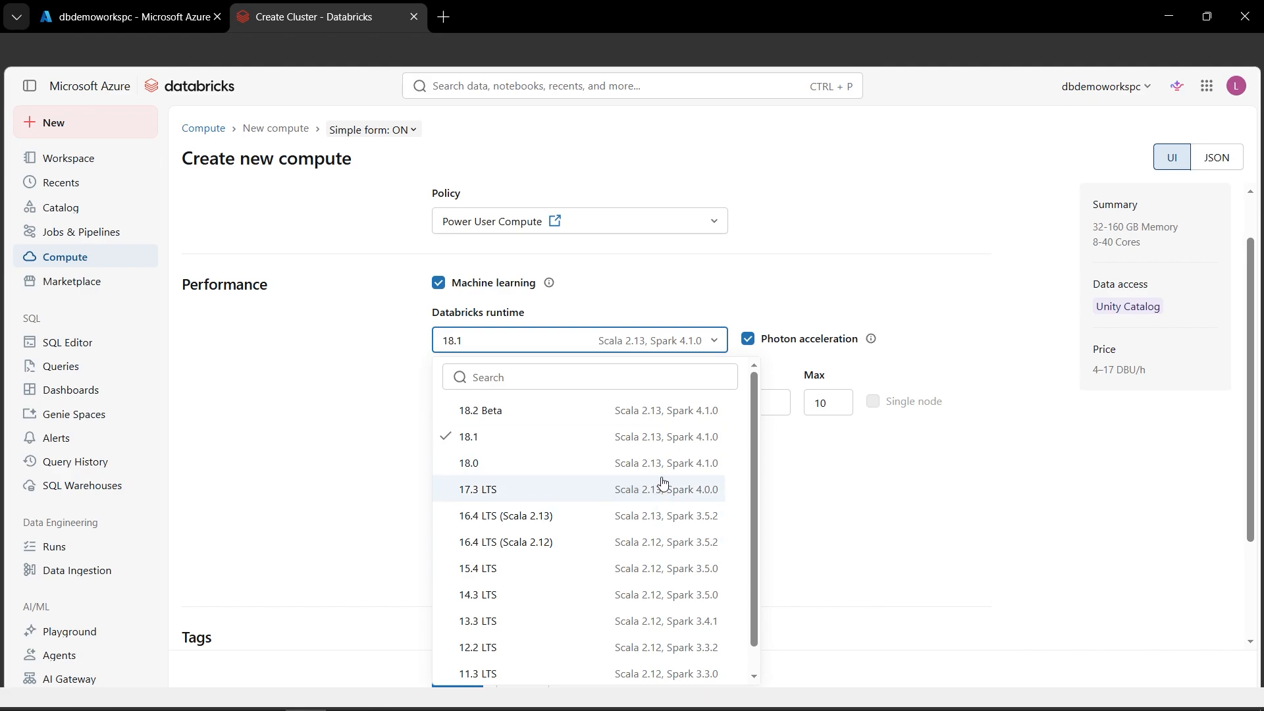
mouse_move(752, 492)
left_mouse_down()
mouse_move(752, 535)
mouse_move(754, 483)
left_mouse_up()
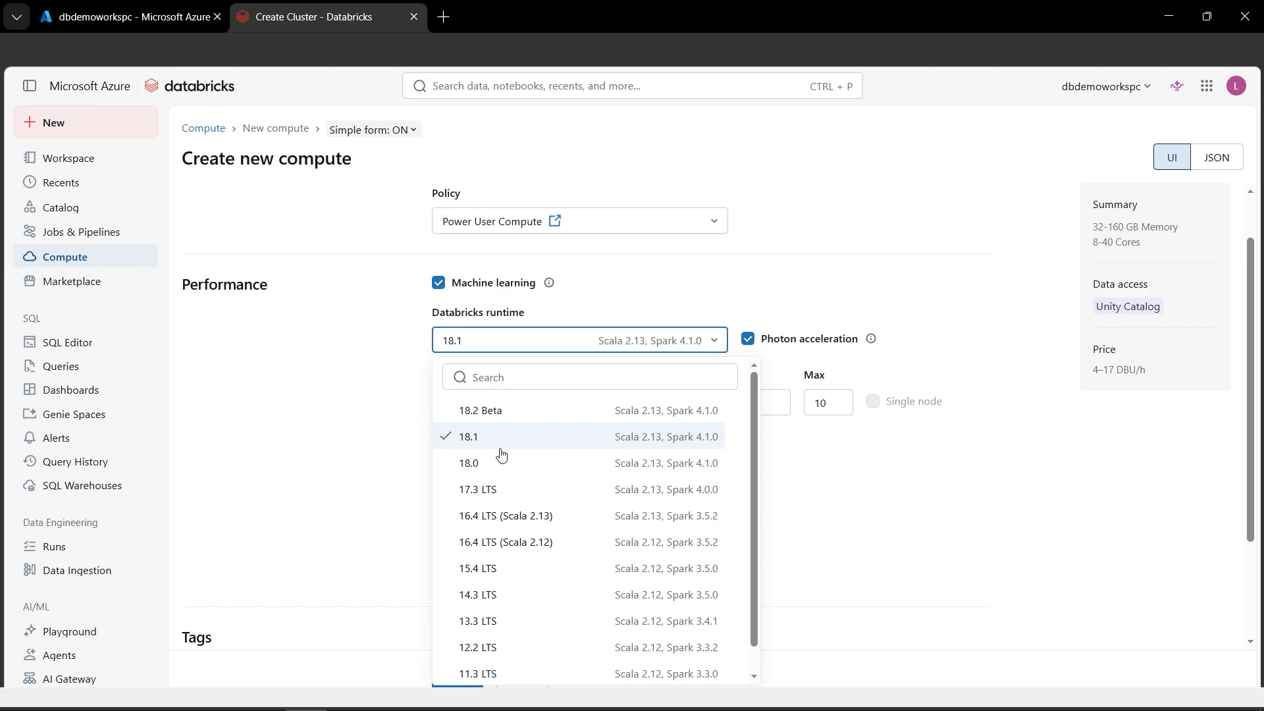
left_click(985, 255)
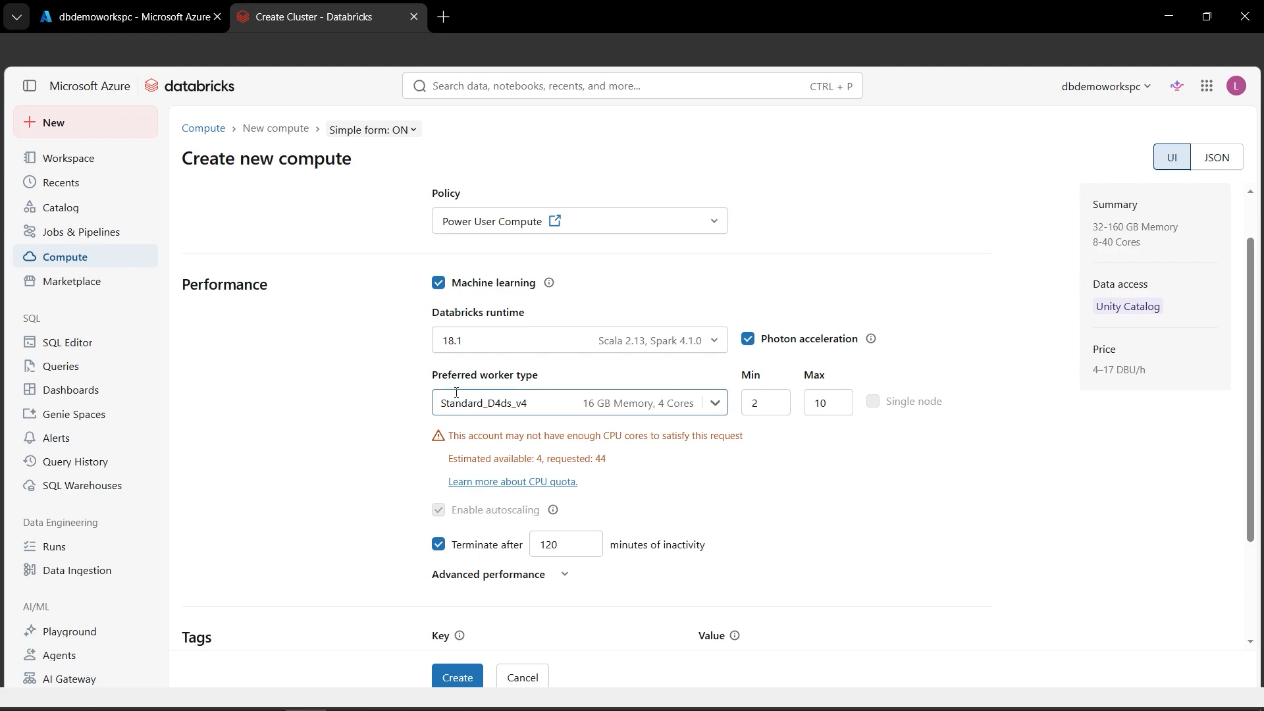
- Set the preferred worker type to the general purpose node Standard_D4s_v3 with 16 GB memory and 4 cores
left_click(716, 404)
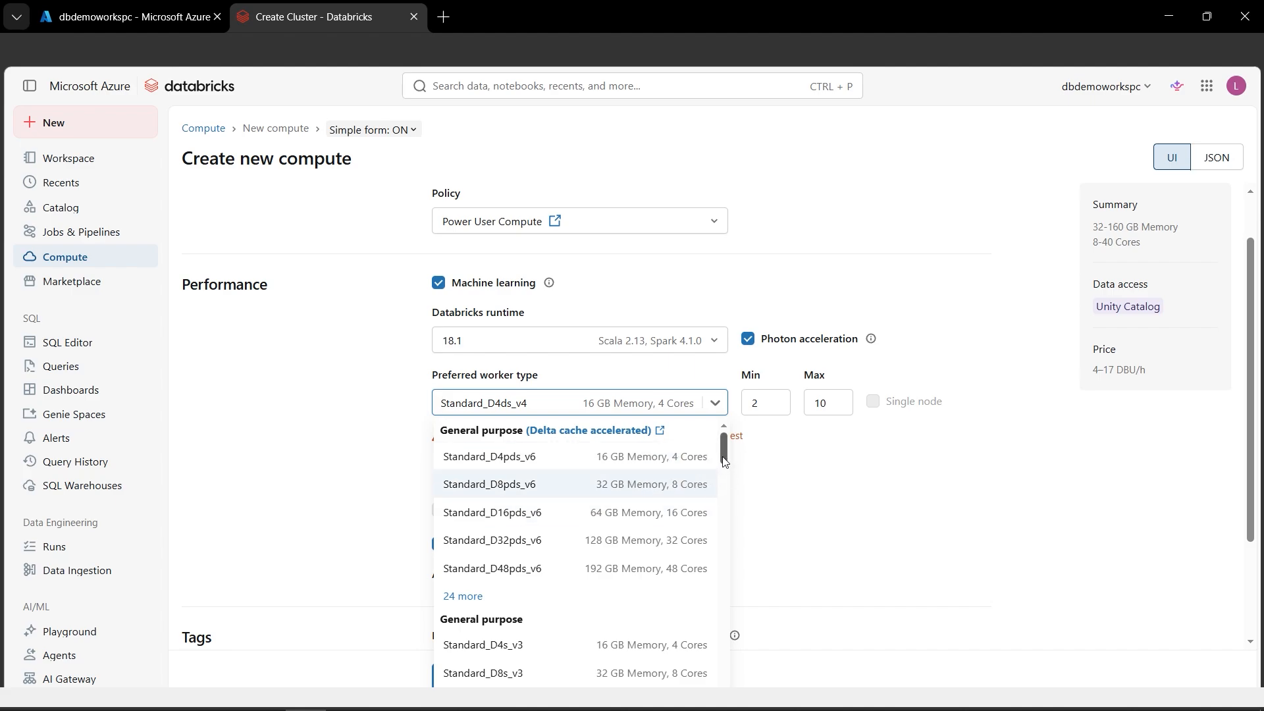
mouse_move(722, 457)
left_mouse_down()
mouse_move(723, 483)
mouse_move(719, 451)
left_mouse_up()
left_click(559, 652)
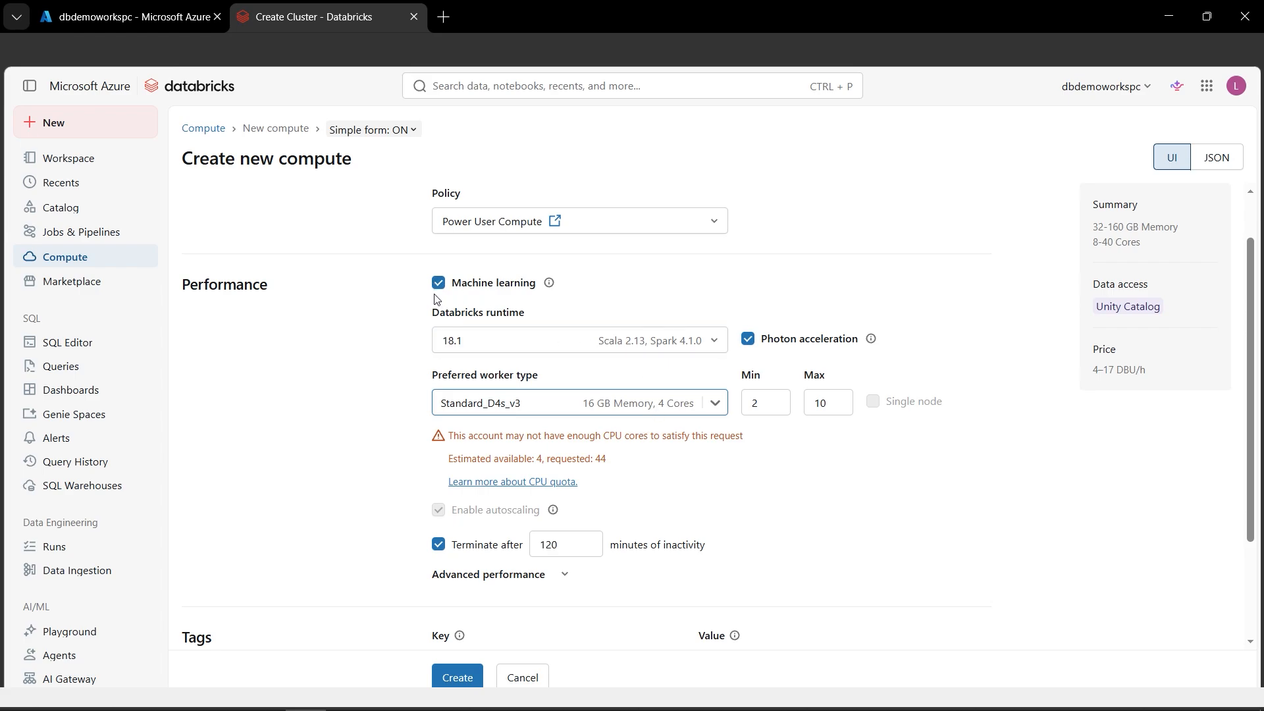
- Set the preferred worker type to the GPU accelerated Standard_NC4as_T4_v3 [T4] and disable Photon acceleration
left_click(719, 411)
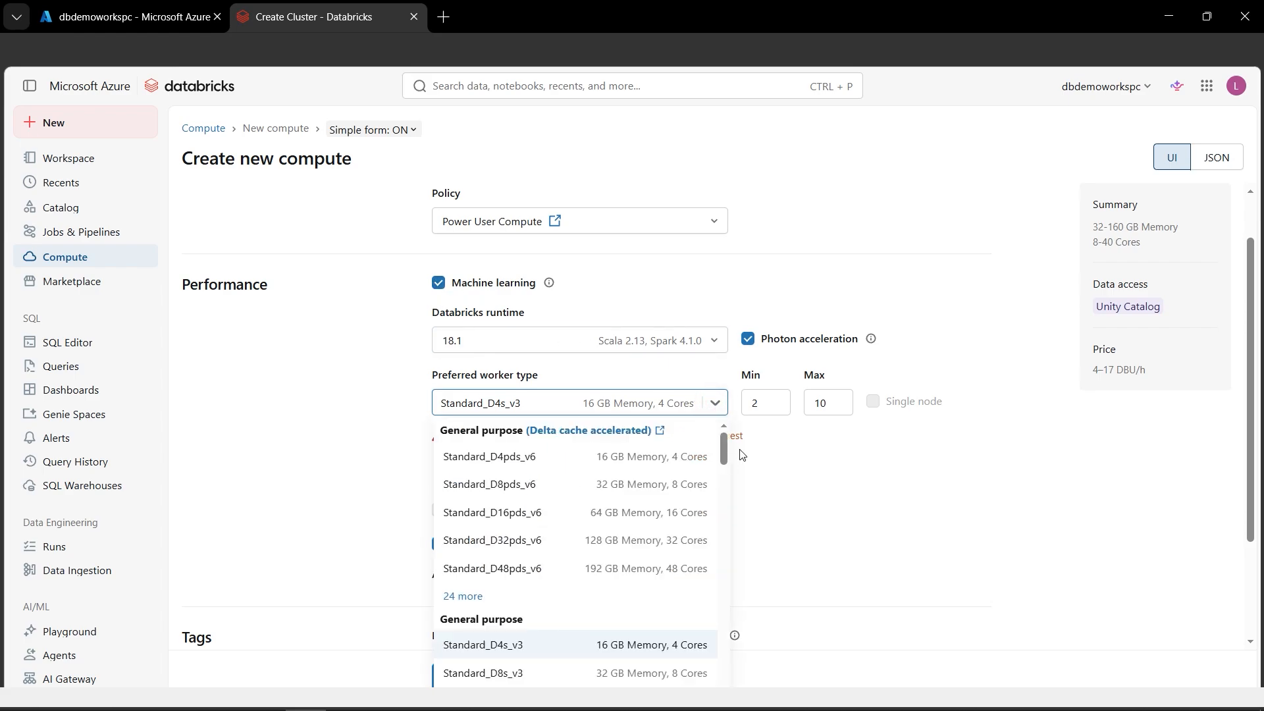
left_click_drag(725, 452, 724, 560)
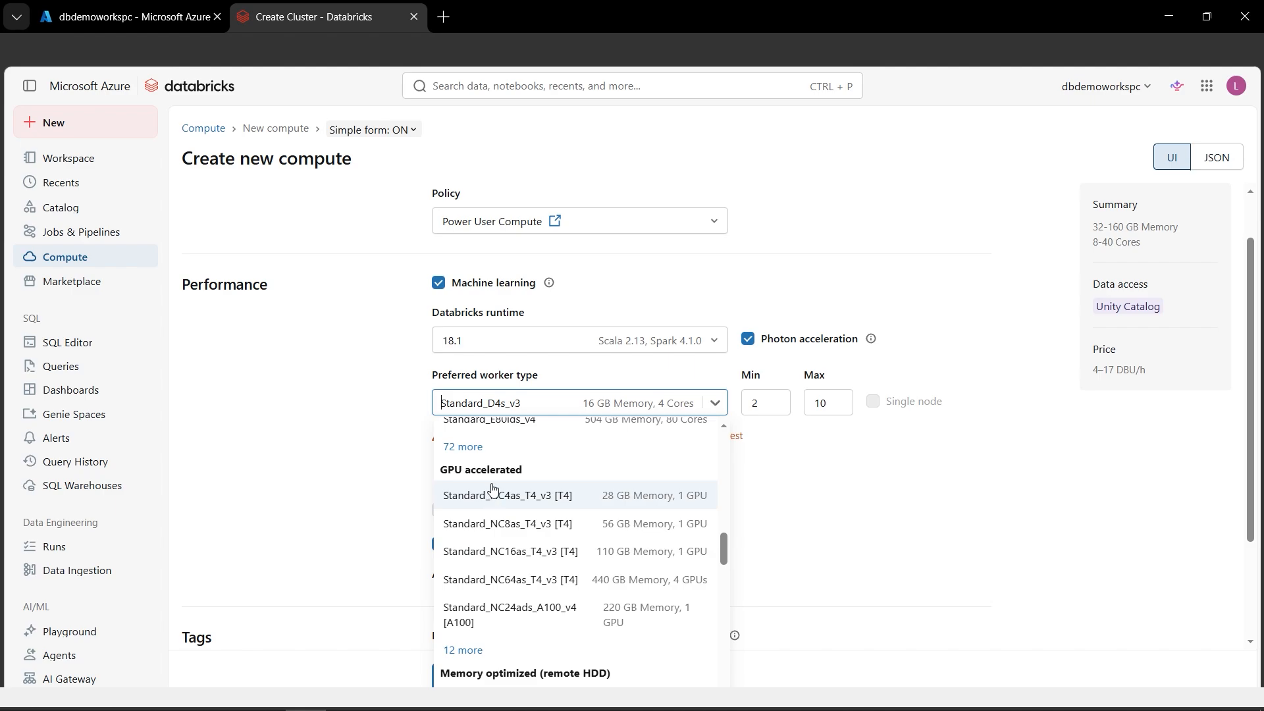
left_click(625, 504)
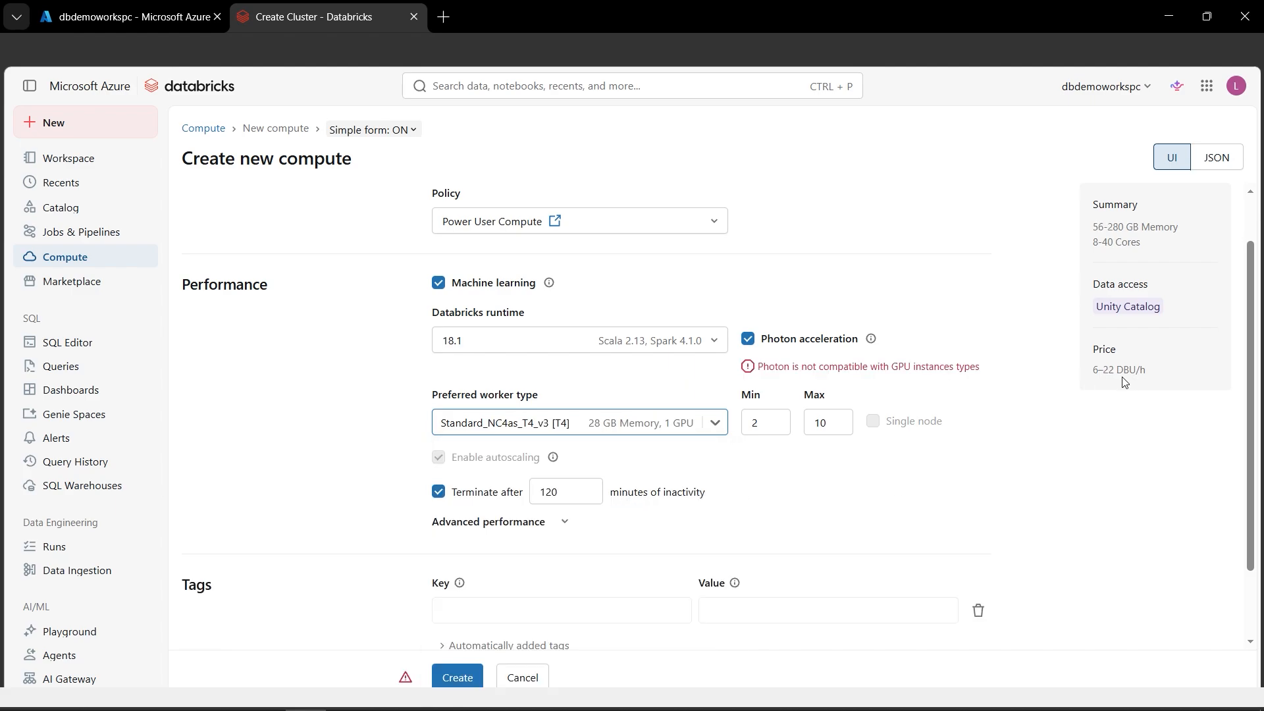
left_click(757, 345)
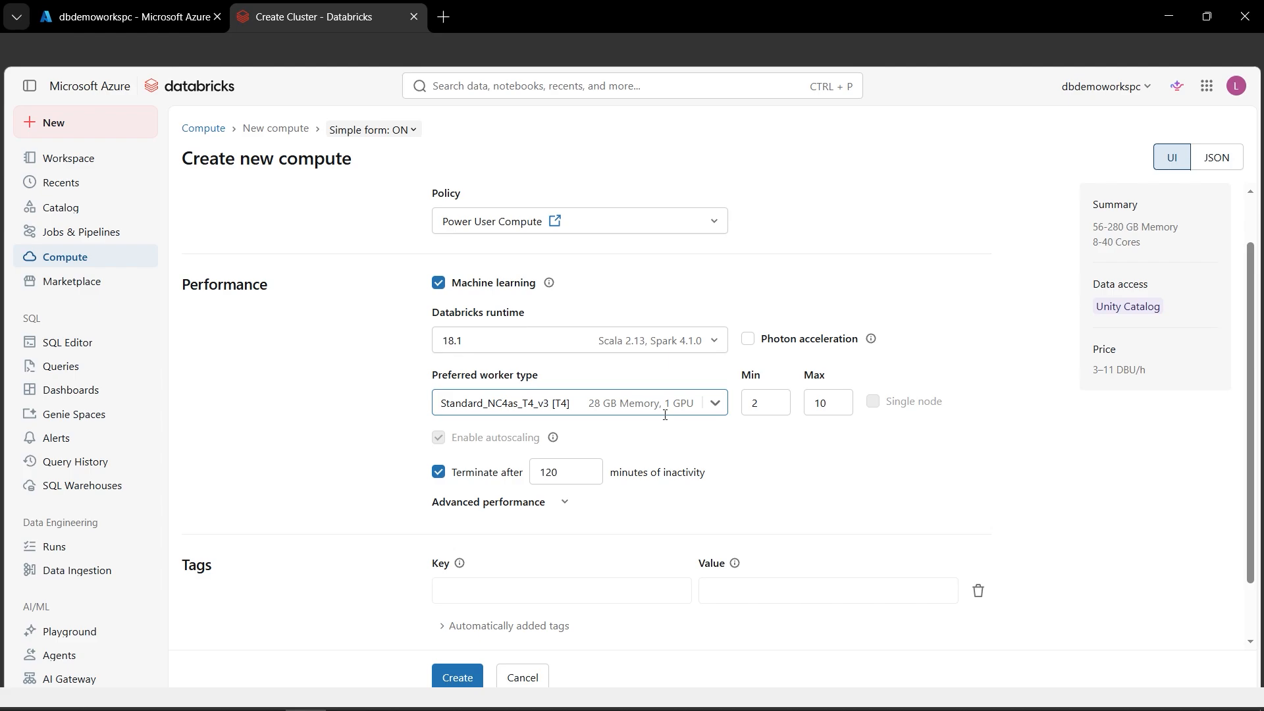
- Turn Machine learning off and back on, and return the preferred worker type to Standard_D4s_v3
left_click(439, 283)
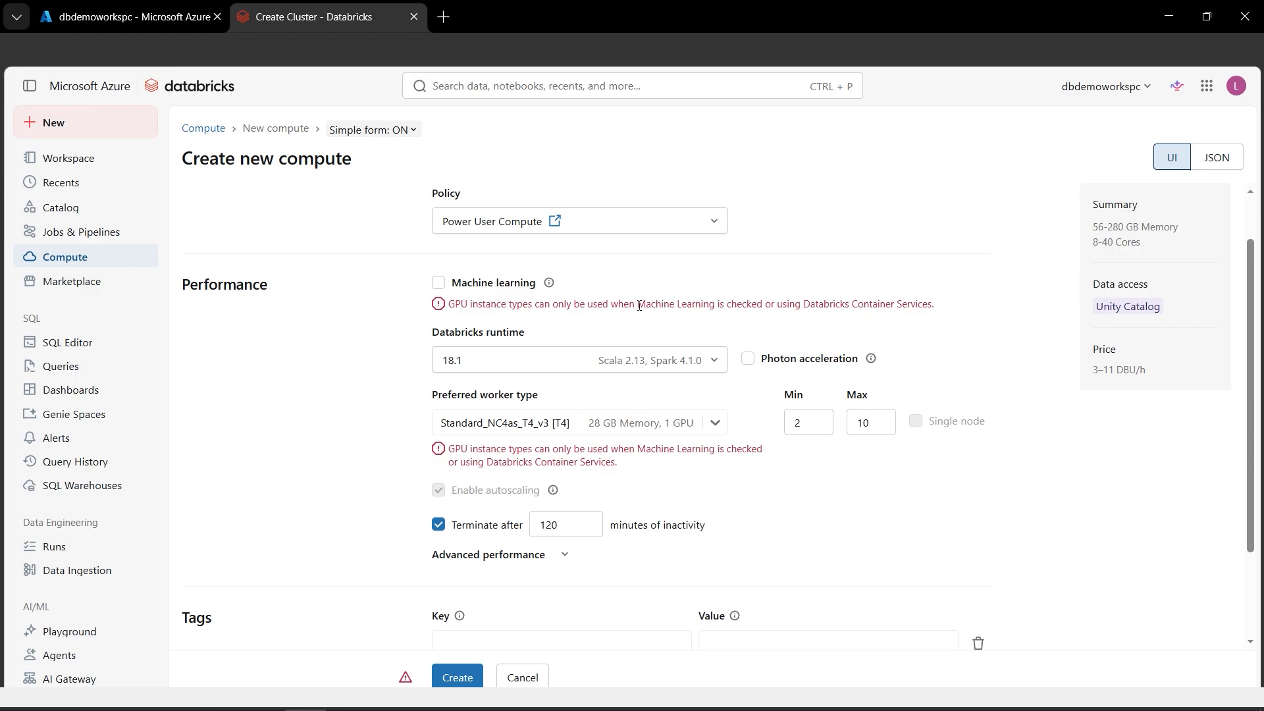
left_click(443, 287)
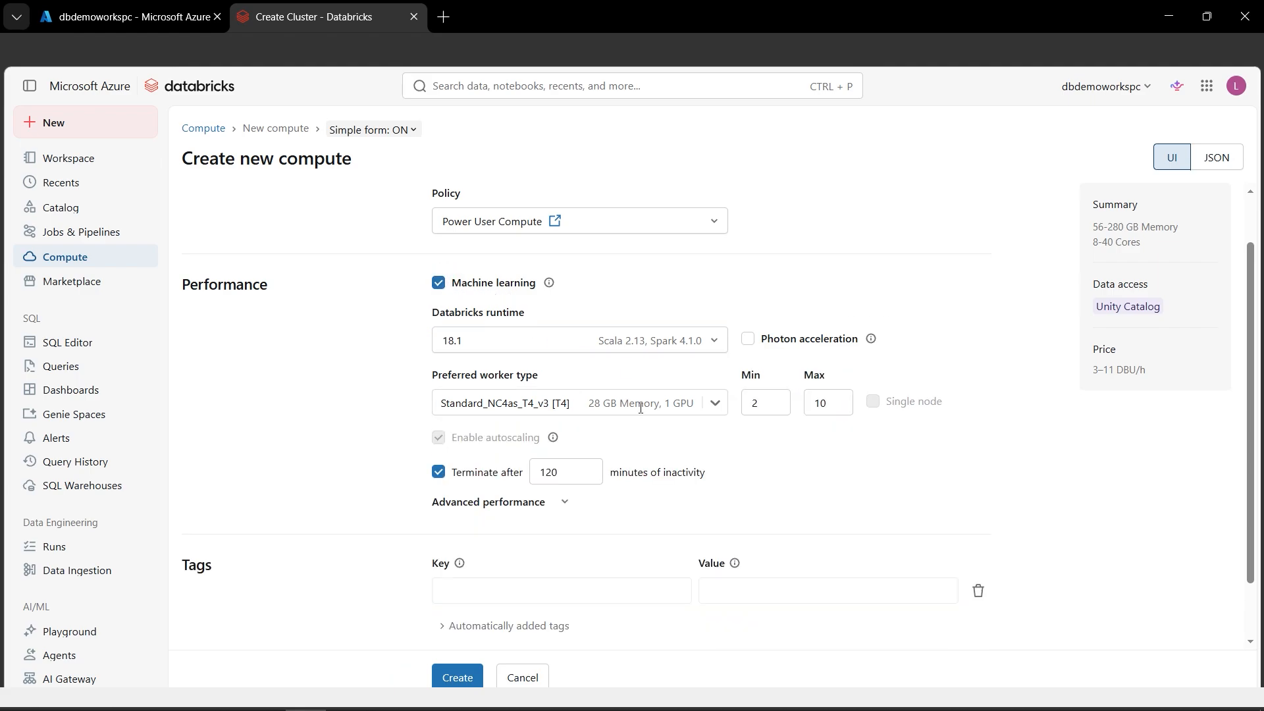
left_click(715, 403)
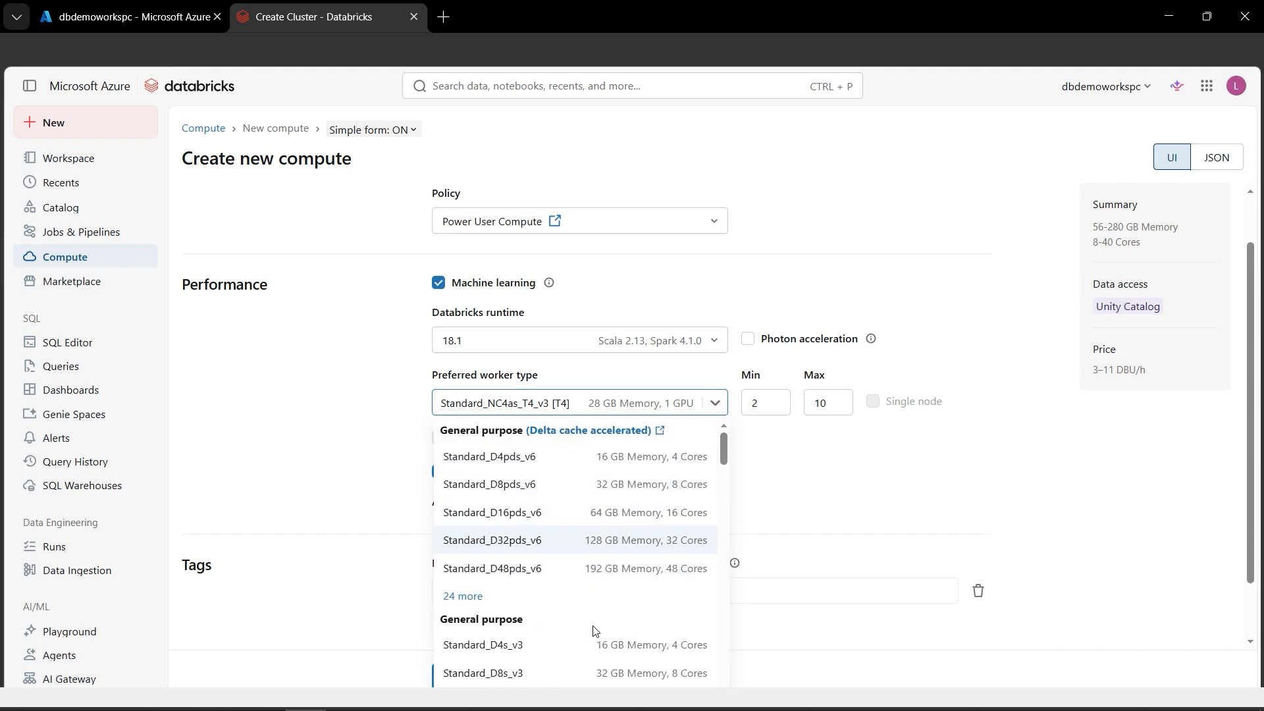
left_click(578, 650)
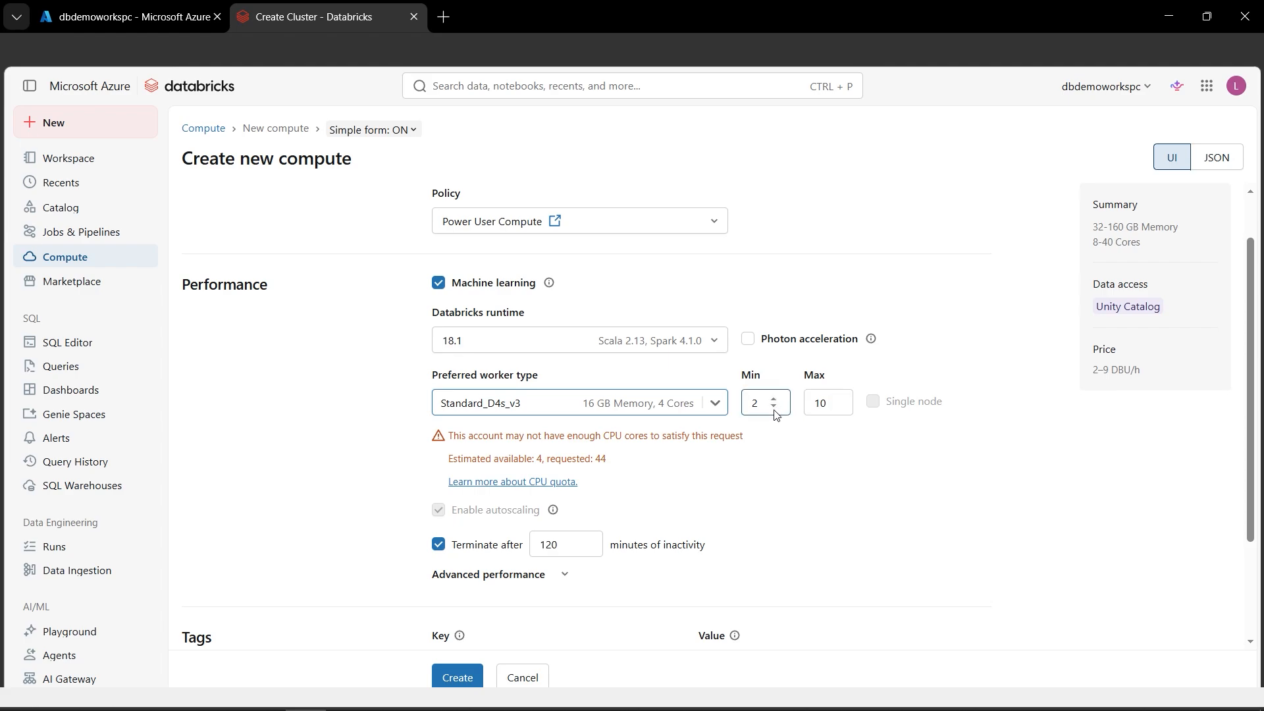
- Reduce the worker range to a maximum of 7 and a minimum of 1
left_click(836, 406)
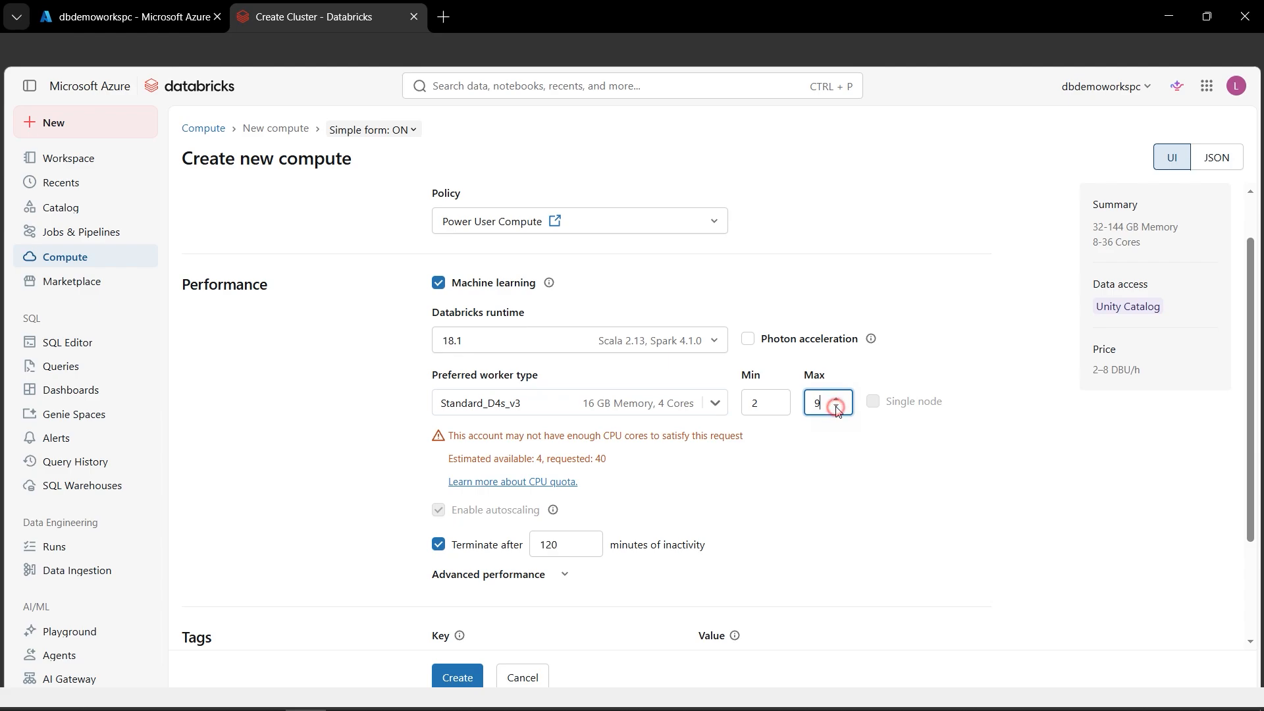
left_click(835, 406)
left_click(836, 406)
left_click(774, 406)
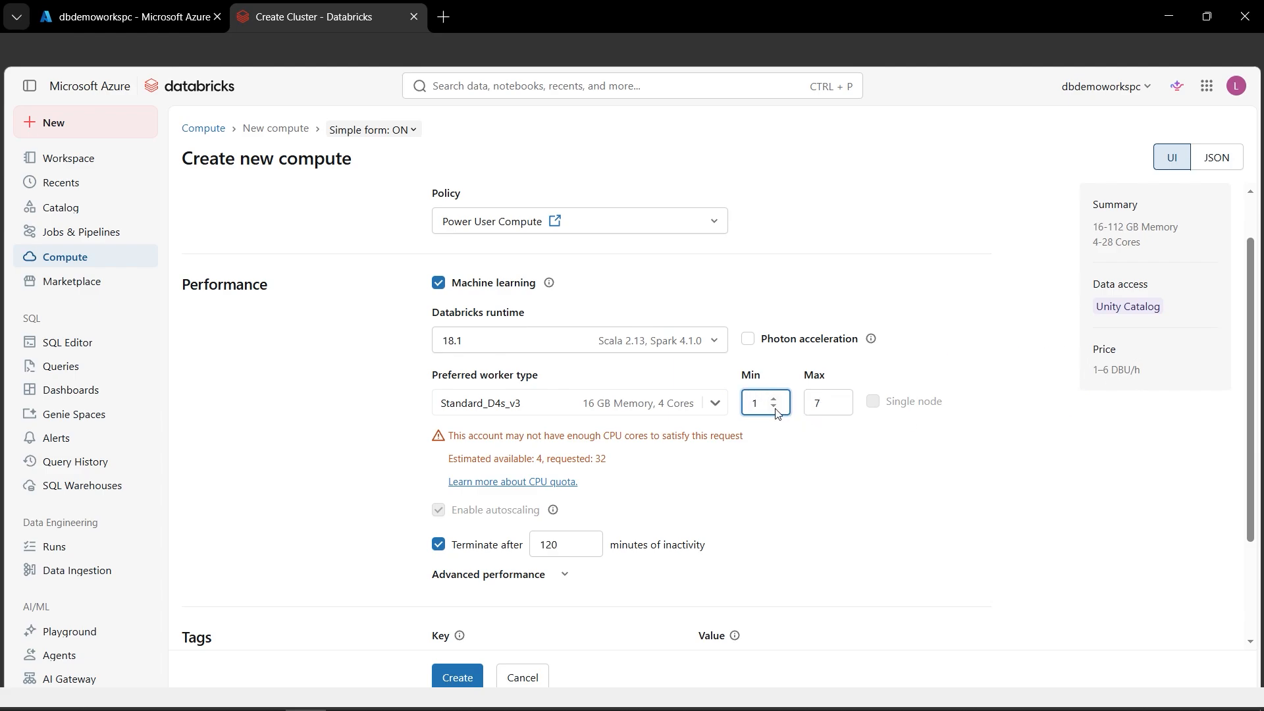
- Try a minimum of 0 workers and restore the minimum to 1
left_click(774, 407)
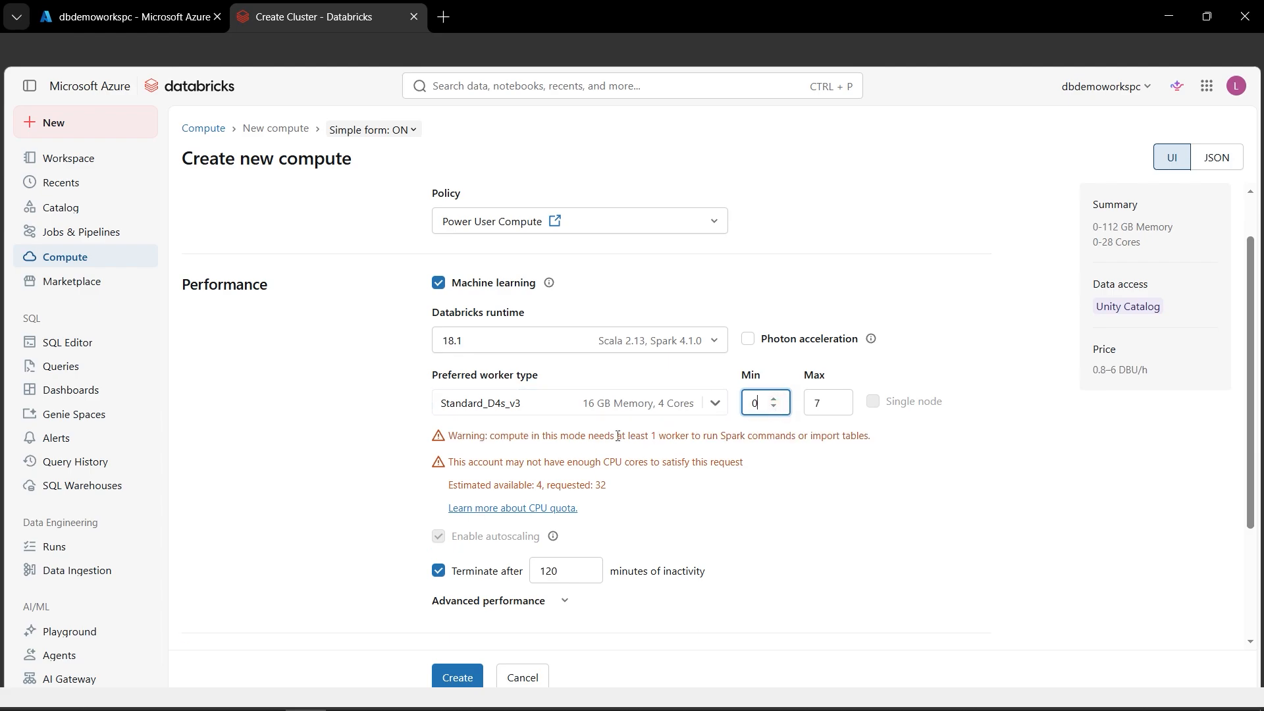
left_click_drag(604, 435, 688, 436)
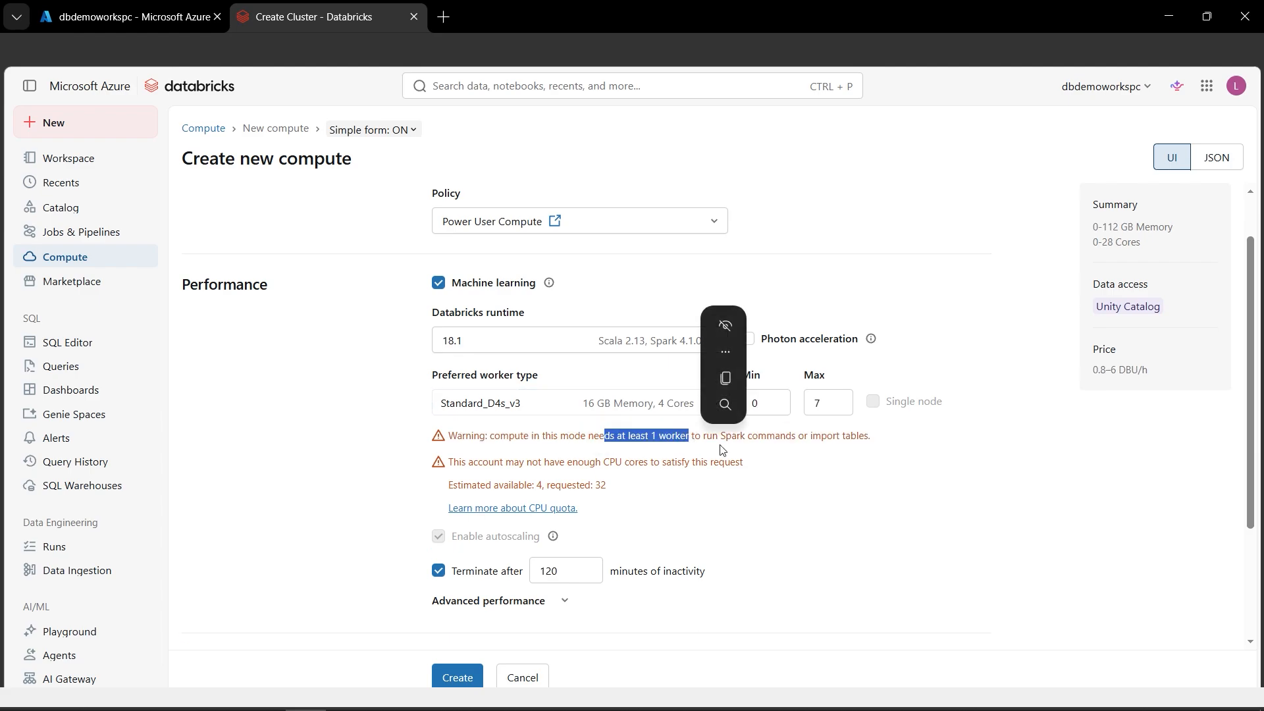
left_click(983, 456)
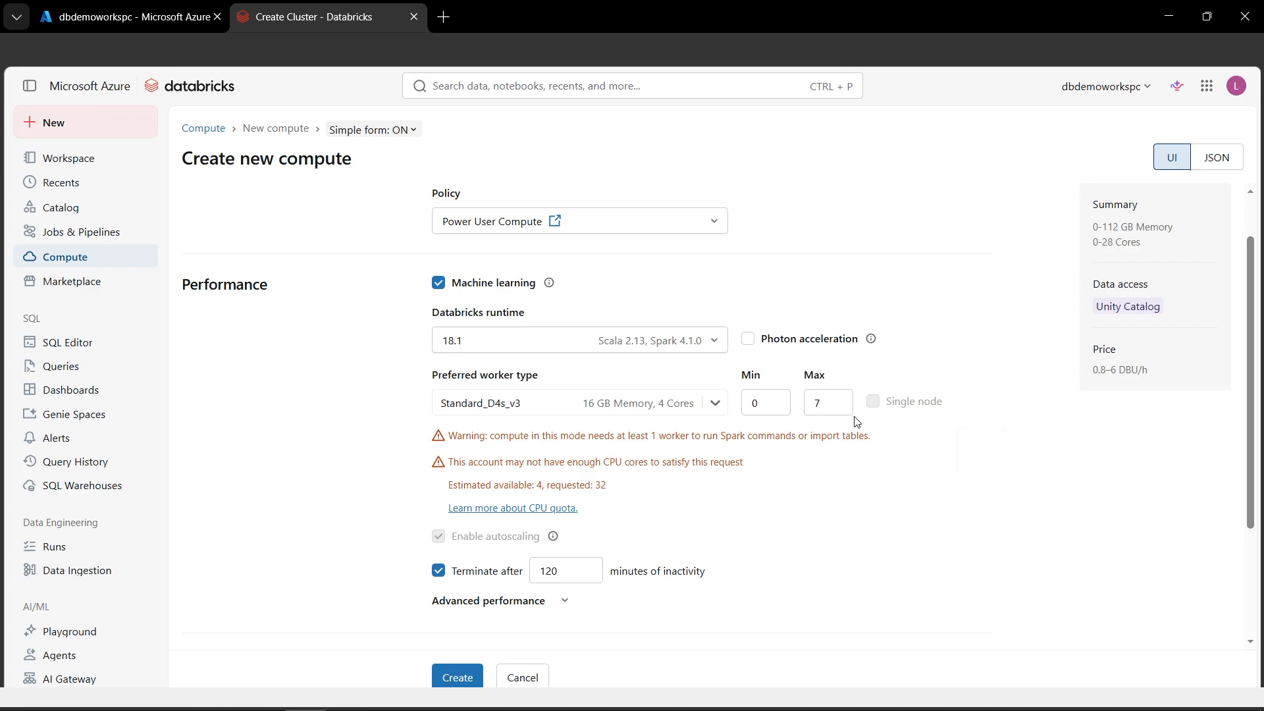
left_click(774, 399)
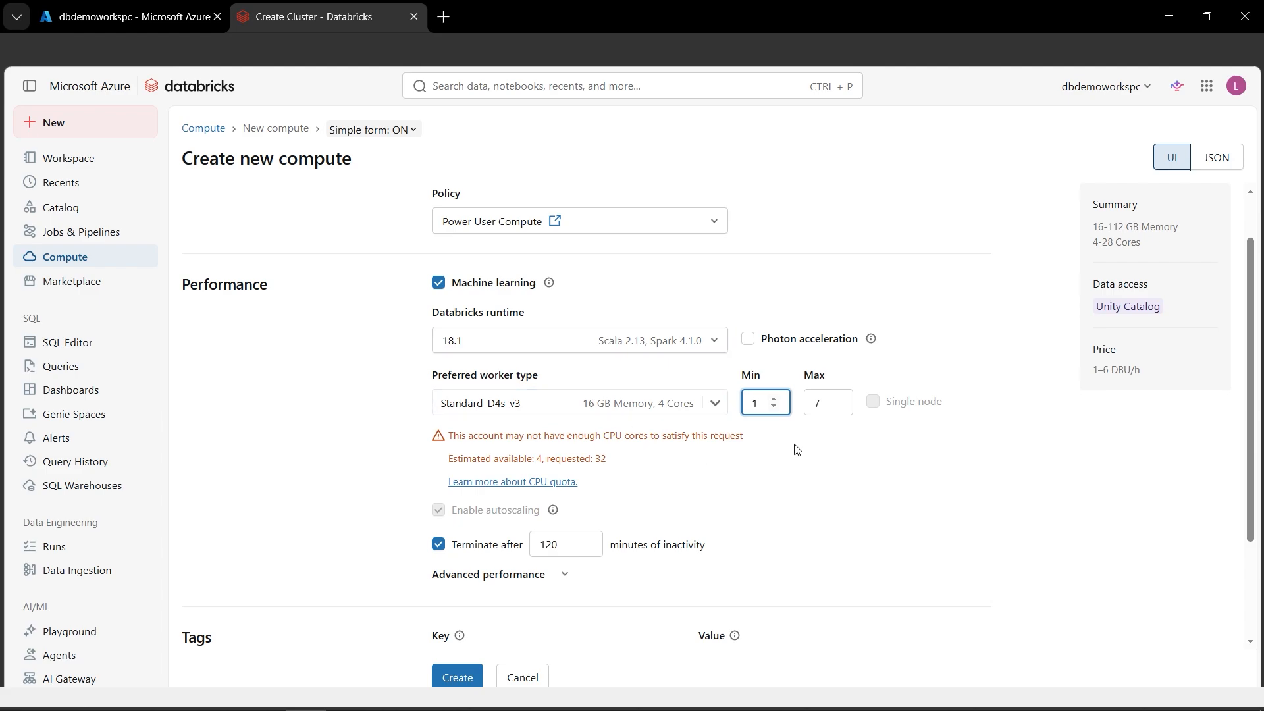
- Set the maximum number of workers to 1
left_click(838, 408)
left_click(838, 408)
left_click(838, 408)
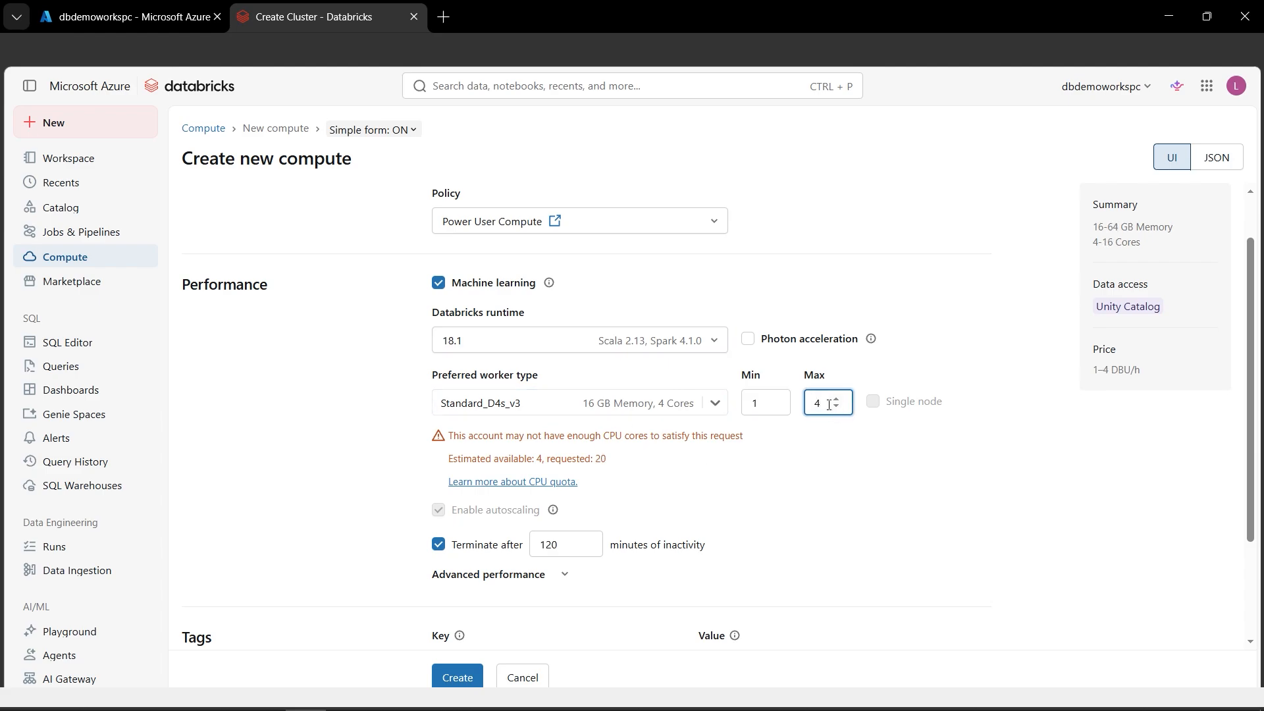
left_click_drag(826, 405, 807, 408)
type("1")
left_click(902, 456)
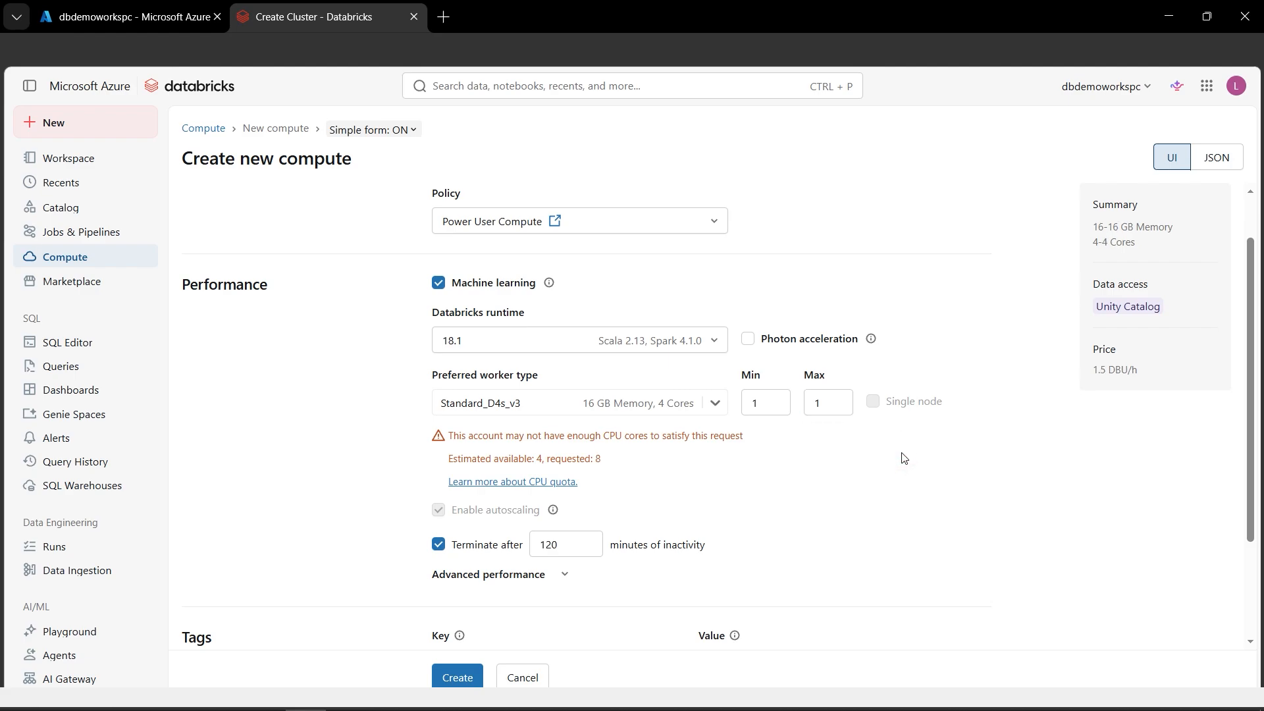
- Try a maximum of 0 workers and restore the maximum to 1
left_click(835, 407)
left_click(836, 407)
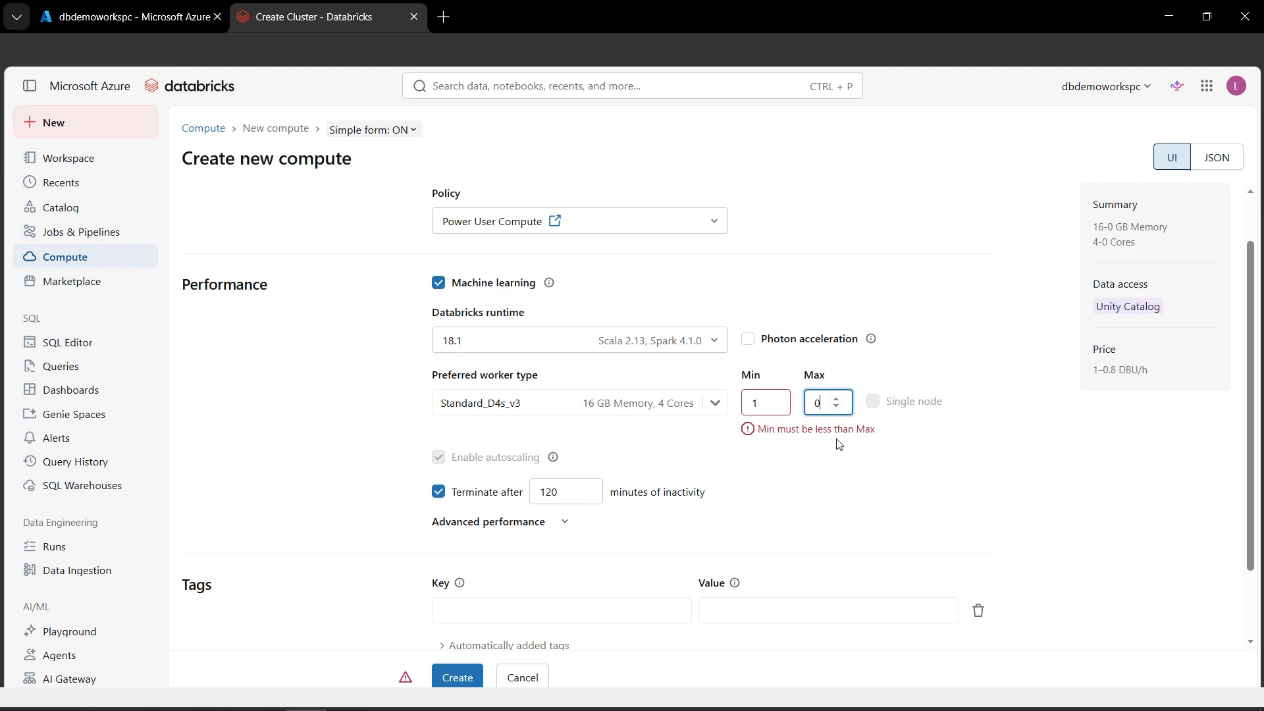
left_click(839, 398)
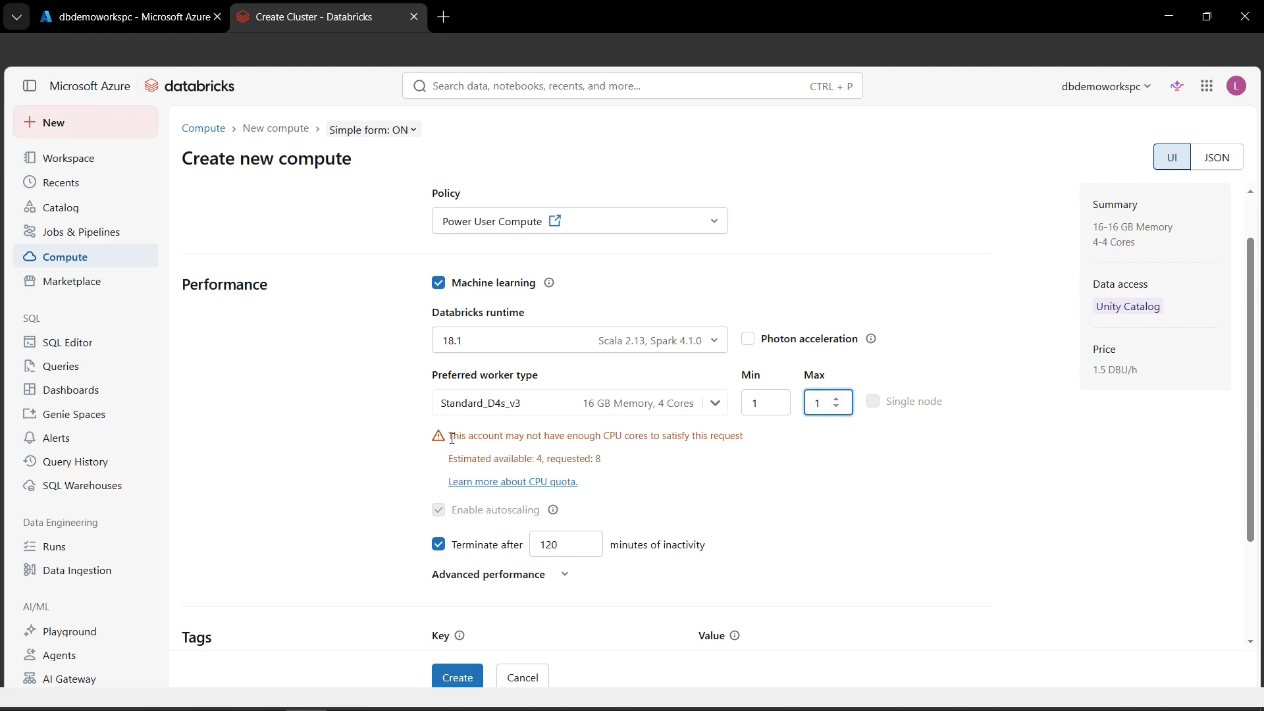
- Examine the CPU core availability notice and the memory optimized and GPU accelerated worker types on offer
left_click_drag(452, 438, 612, 459)
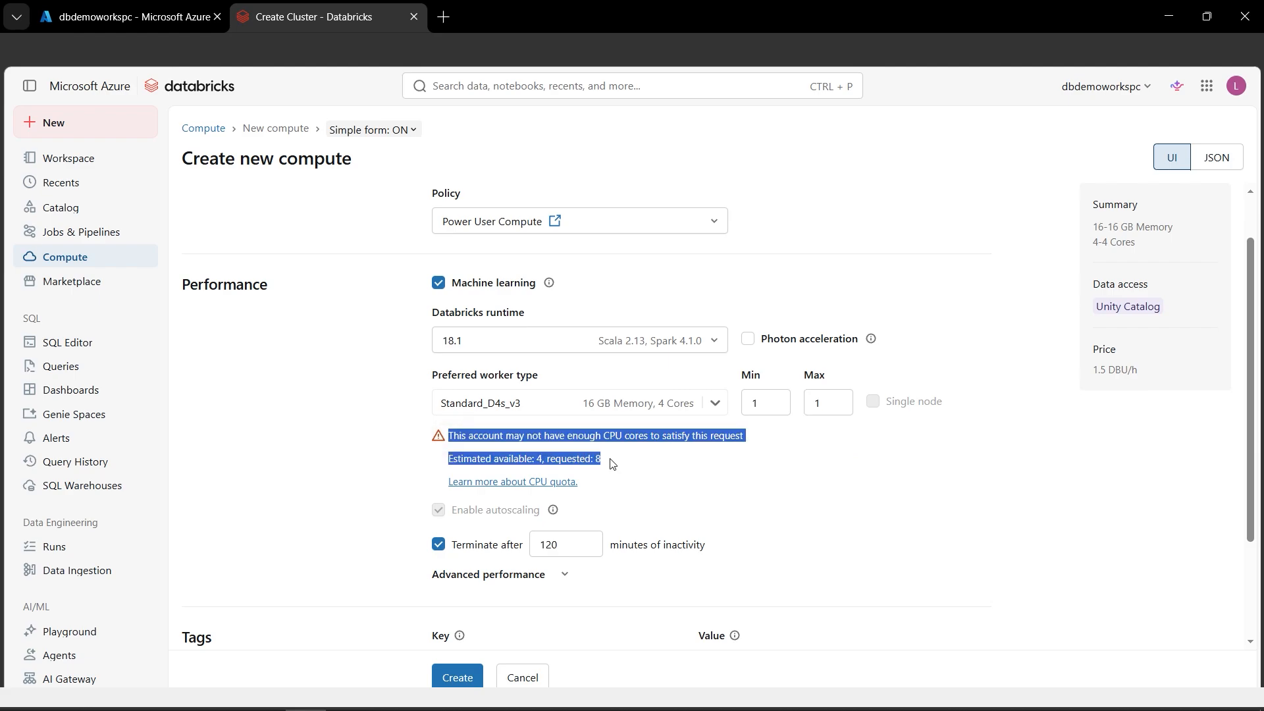
left_click(781, 475)
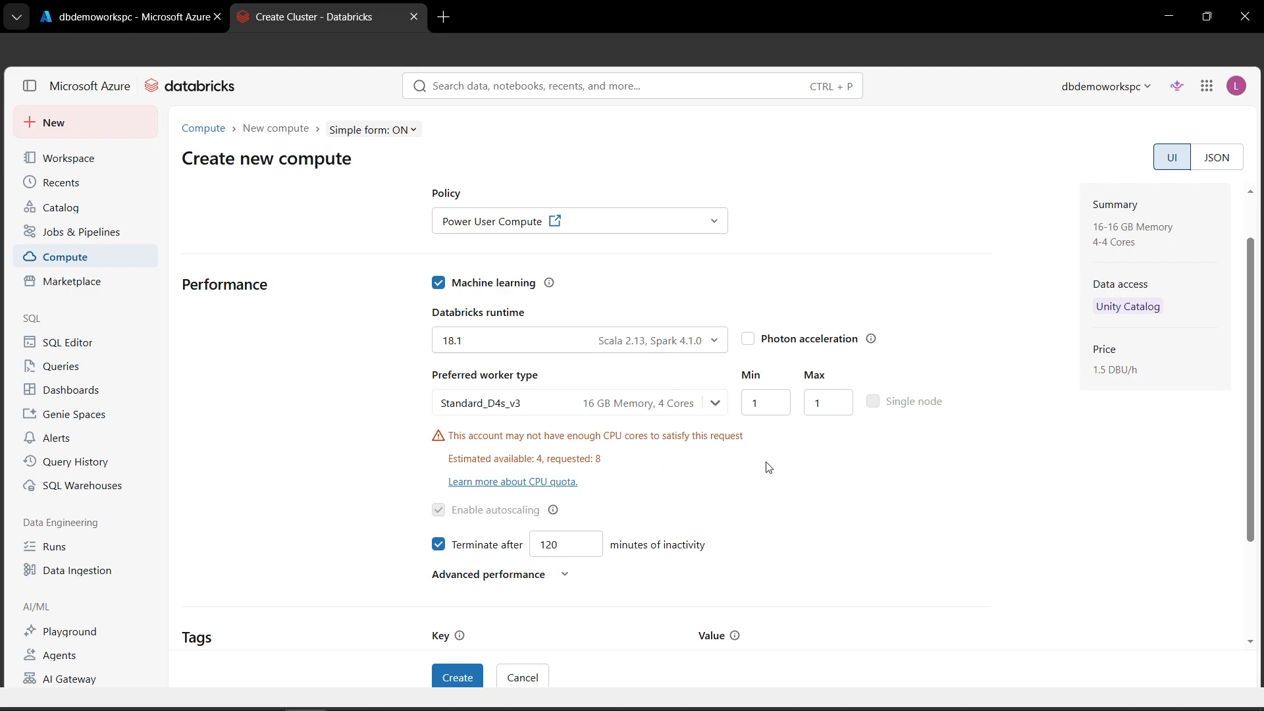
left_click(713, 408)
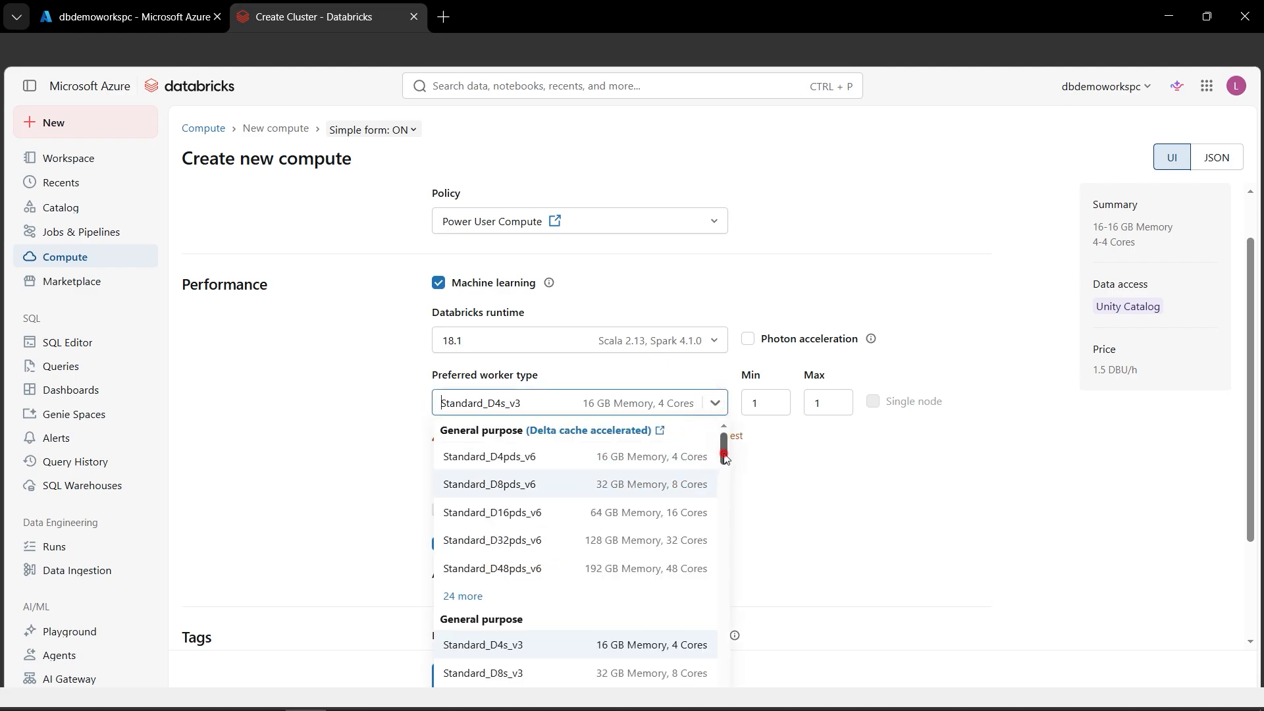
left_click_drag(723, 457, 721, 536)
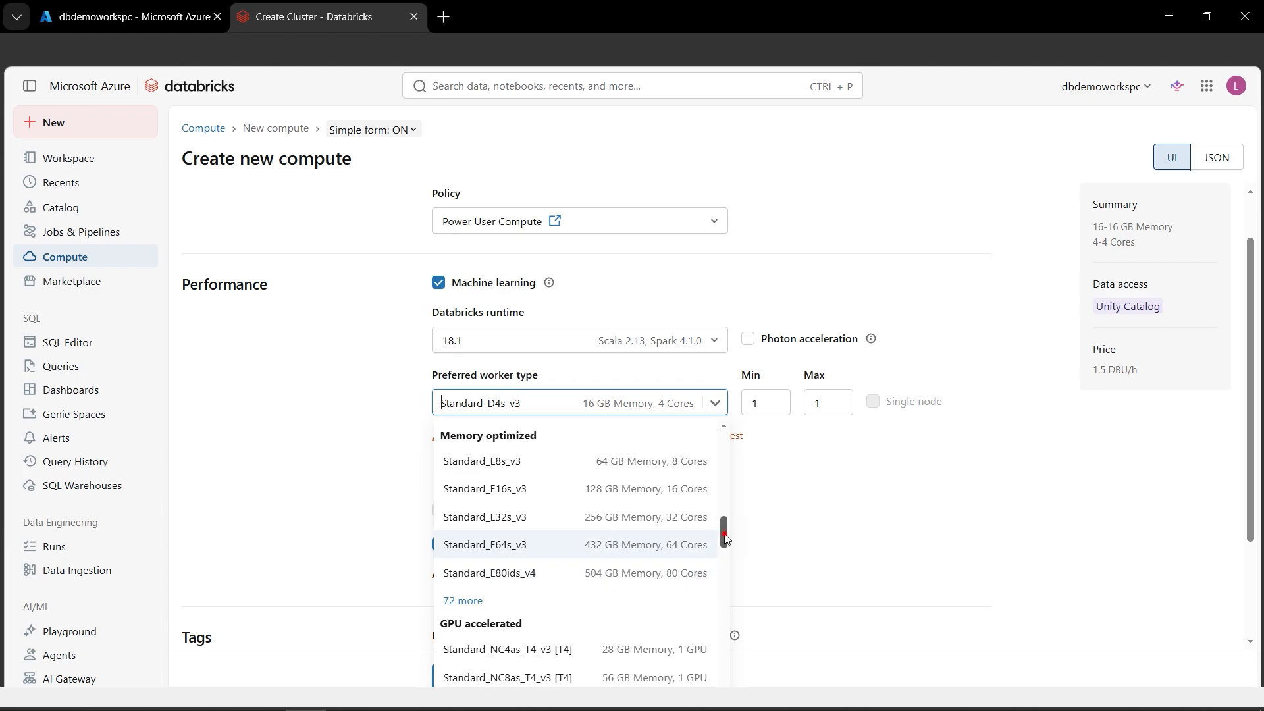
left_click_drag(724, 530, 720, 555)
left_click(966, 488)
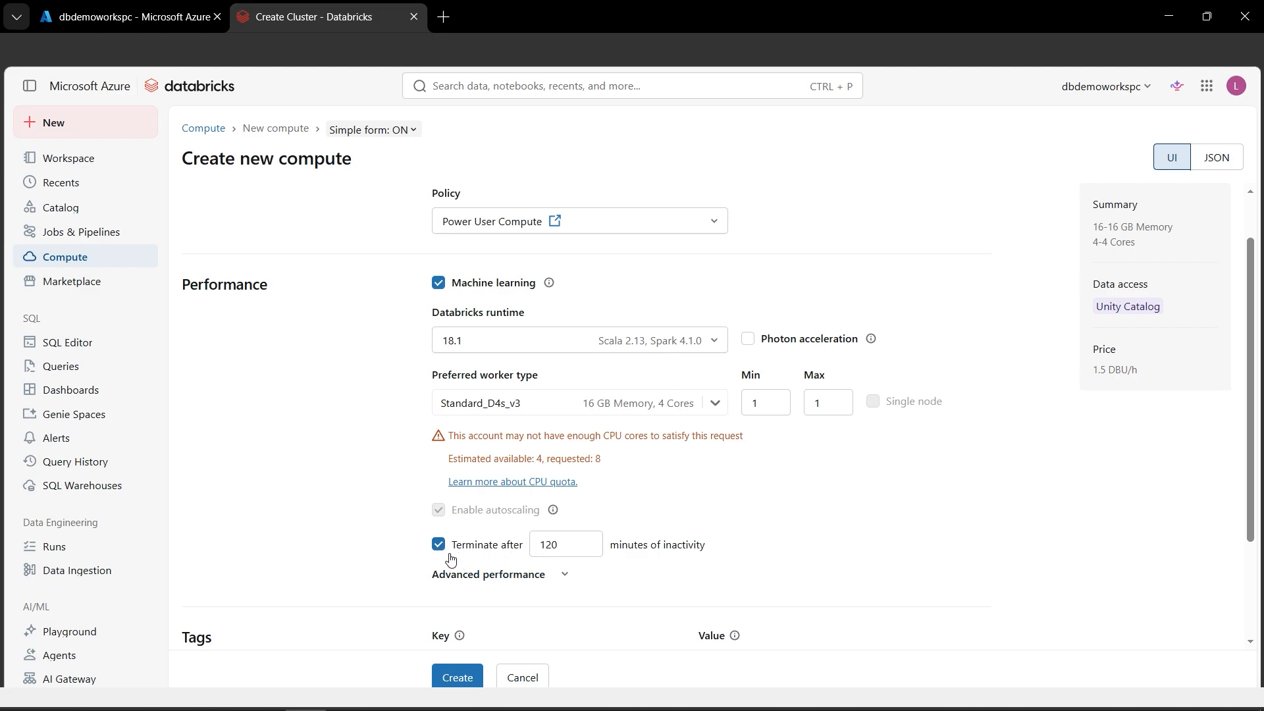
- Set the inactivity timeout to 30 minutes and turn off automatic termination
double_click(542, 553)
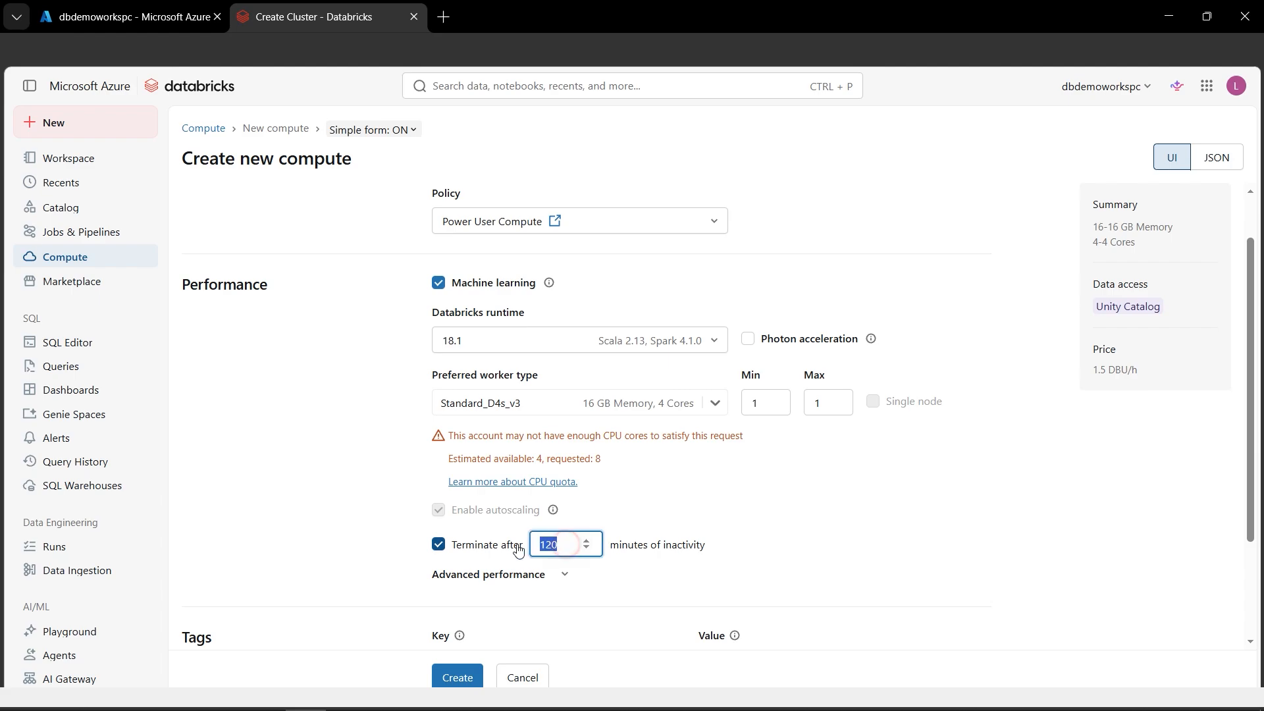
type("30")
left_click(751, 516)
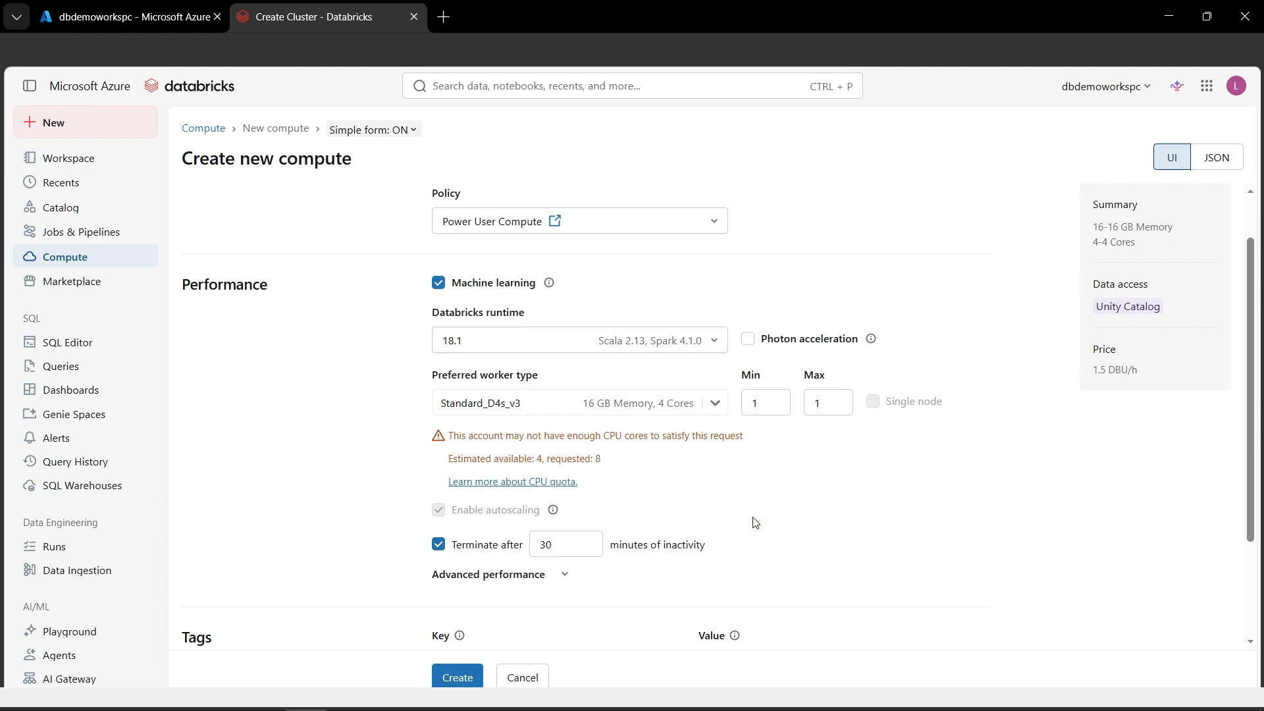
left_click(444, 552)
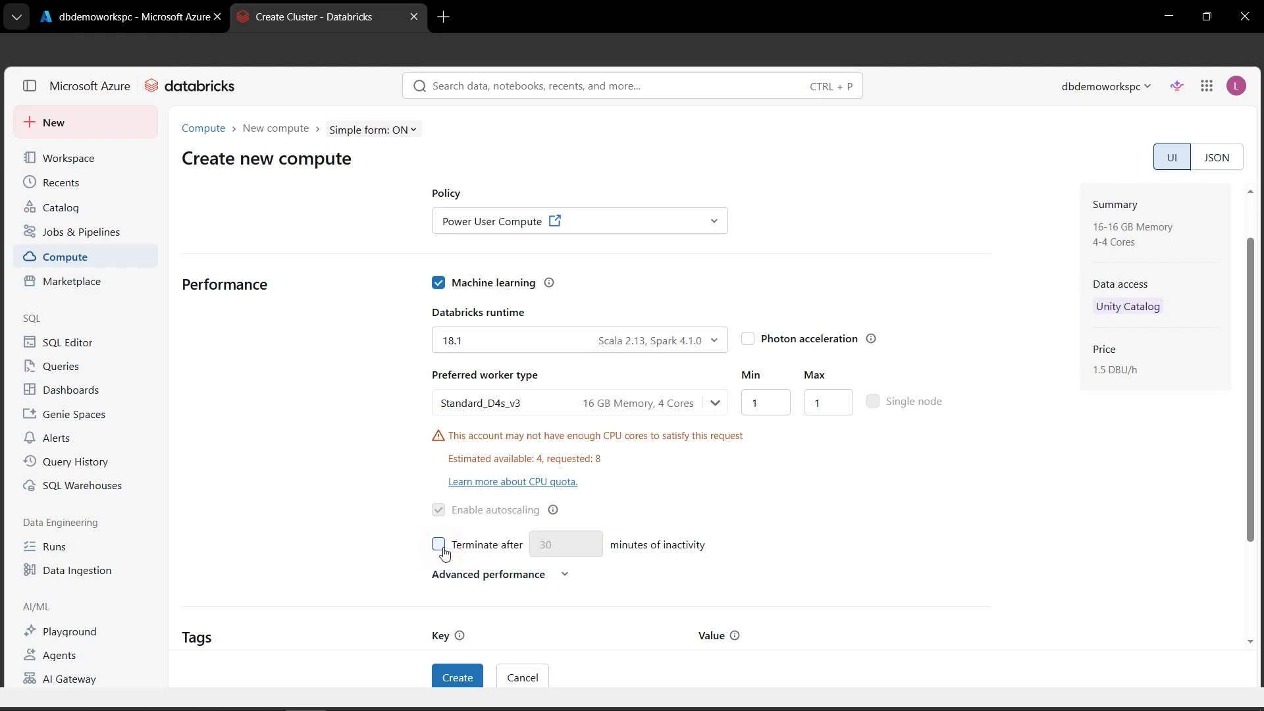
- Turn automatic termination after inactivity back on and add a tag with key environment and value dev
left_click(439, 545)
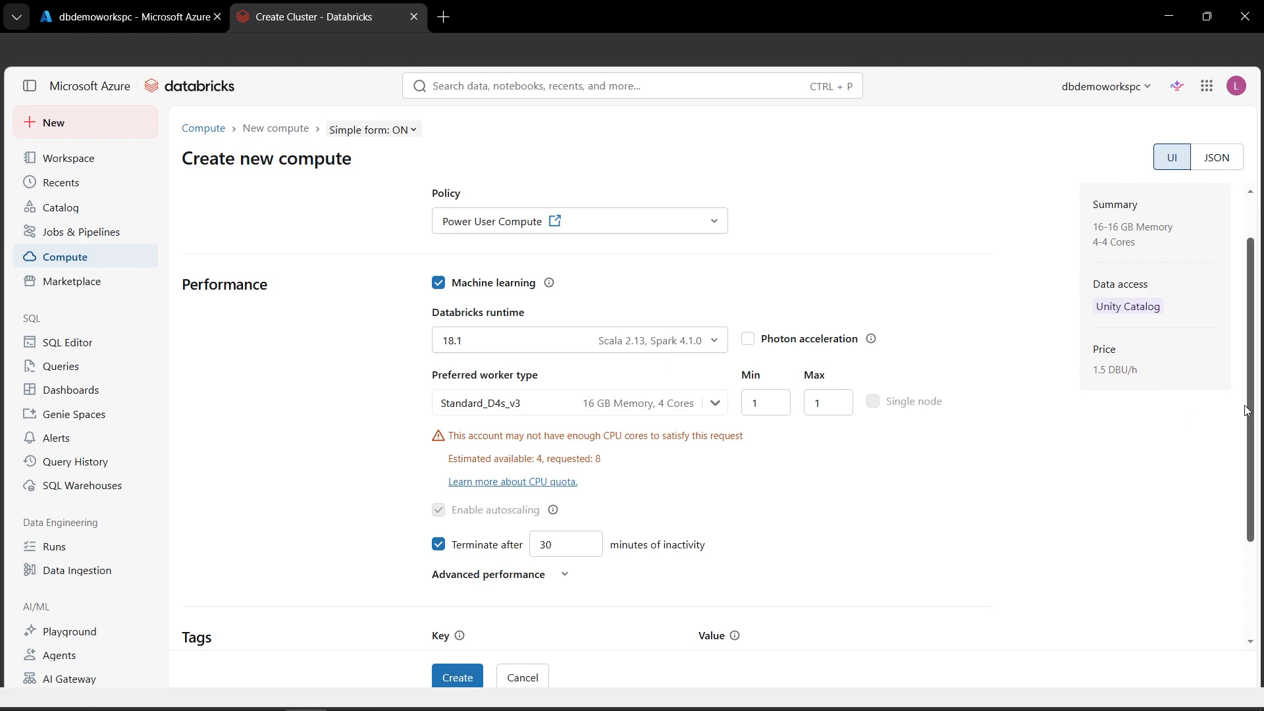
scroll(1249, 411, "down", 3)
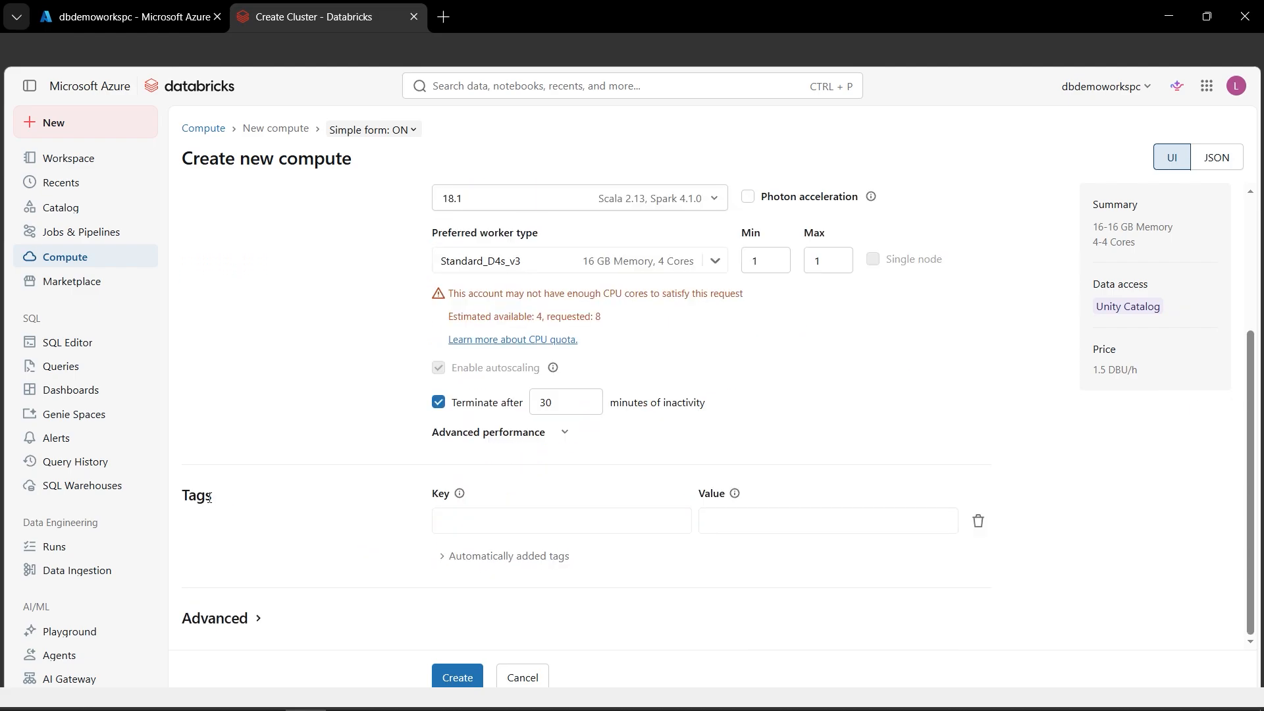
left_click(477, 522)
left_click(477, 523)
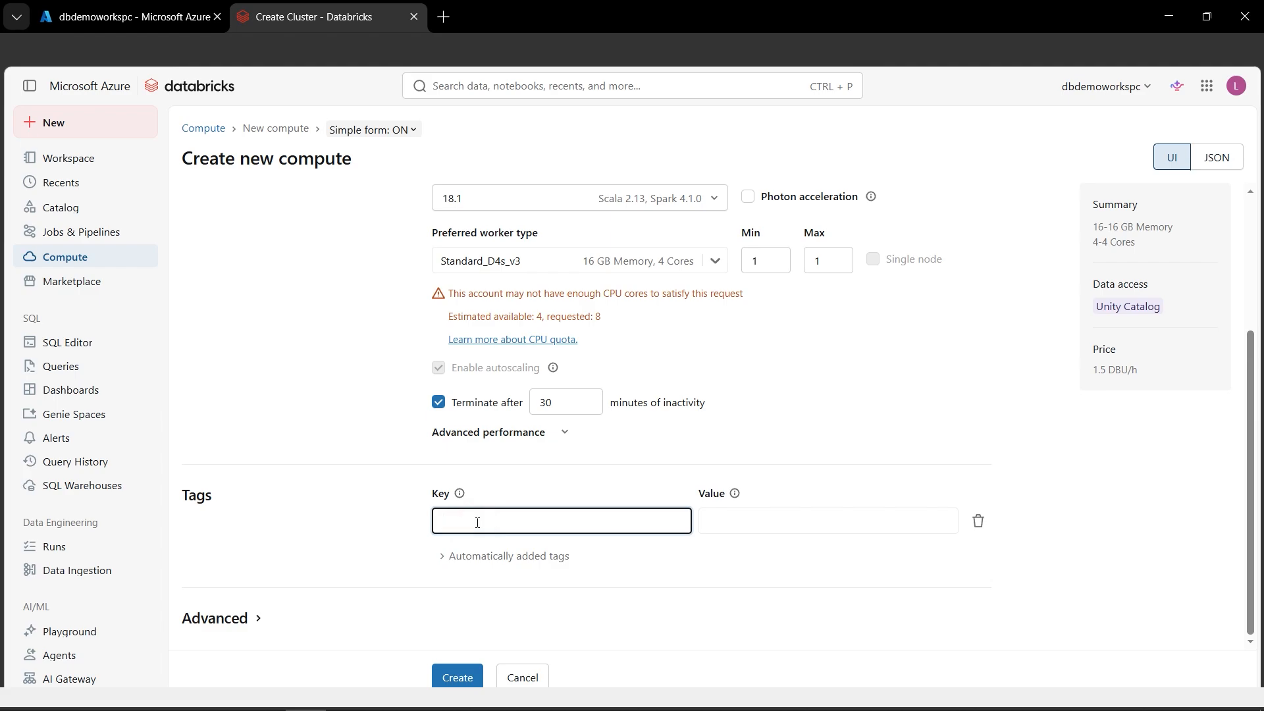
type("en")
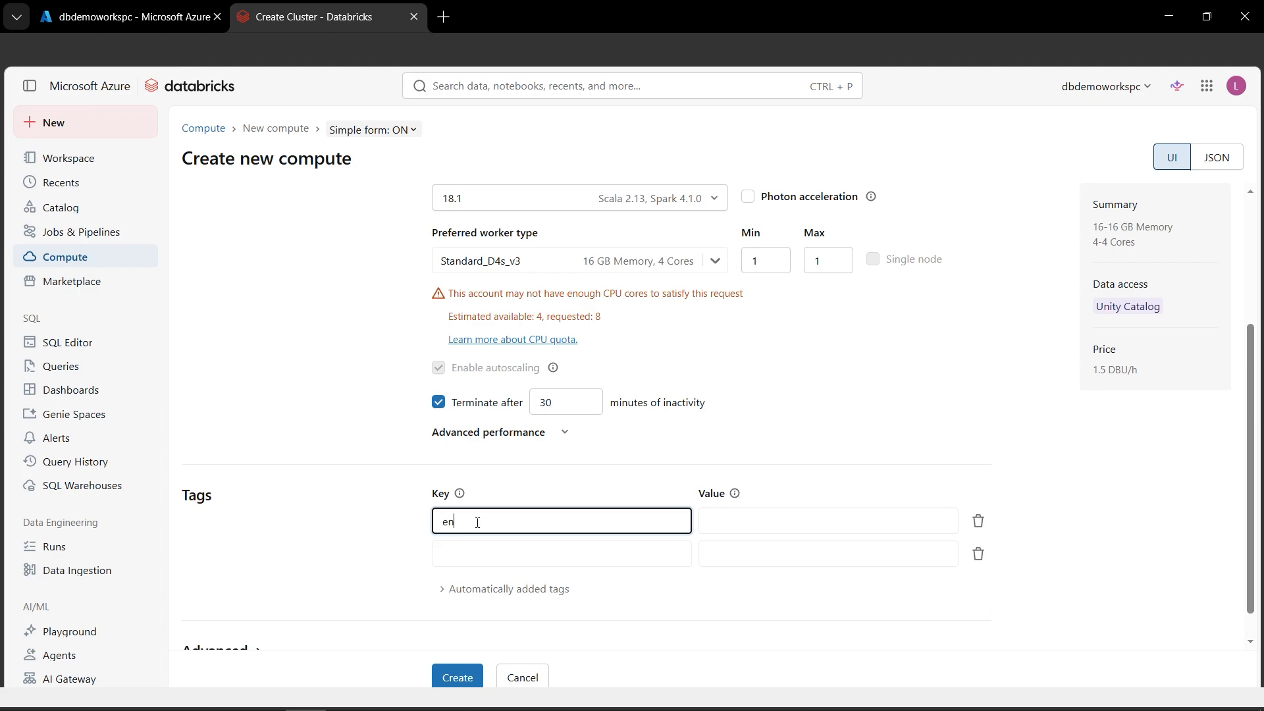
type("vironment")
key("Tab")
type("dev")
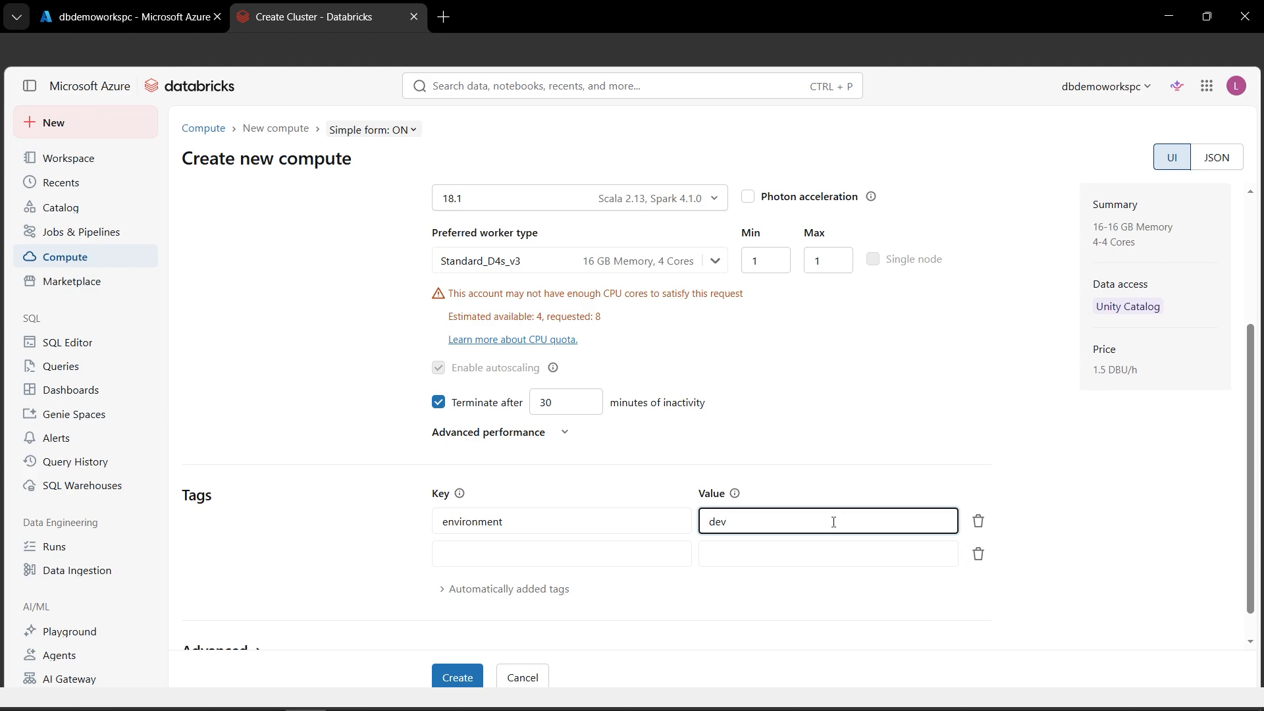
left_click_drag(769, 522, 709, 514)
left_click(719, 518)
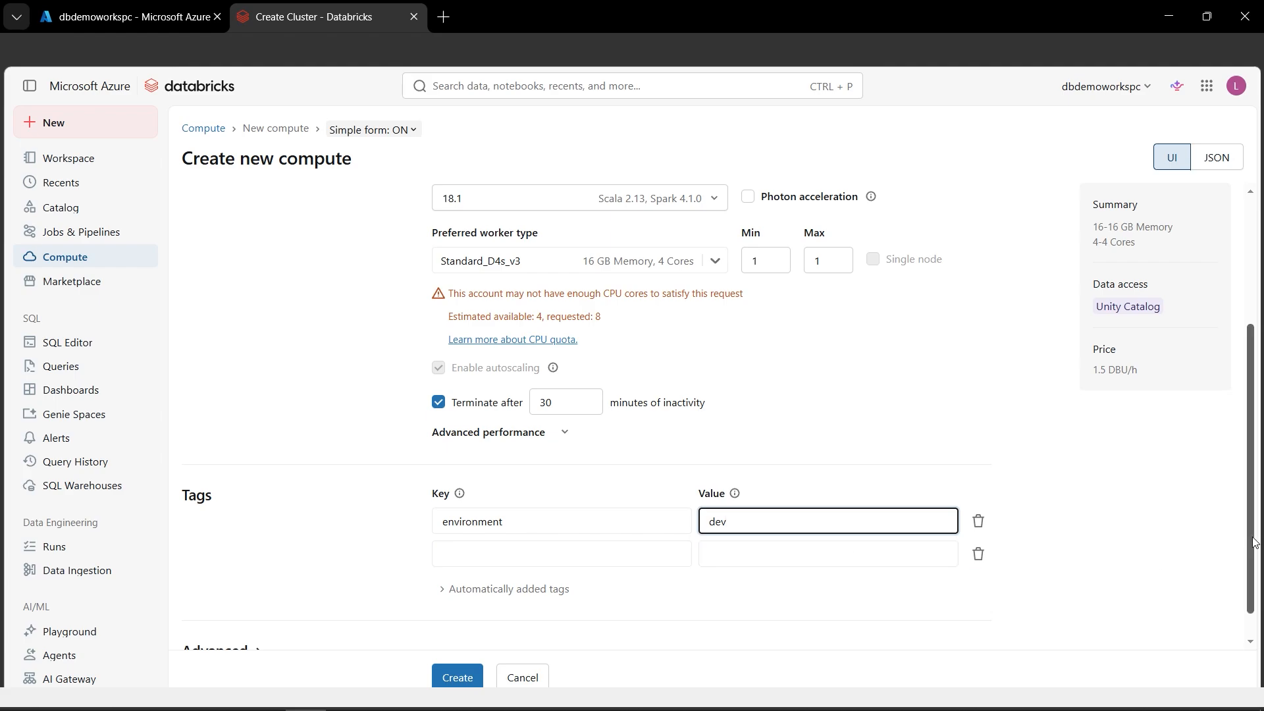
- Create the compute cluster with the configured settings
left_click_drag(1252, 539, 1251, 554)
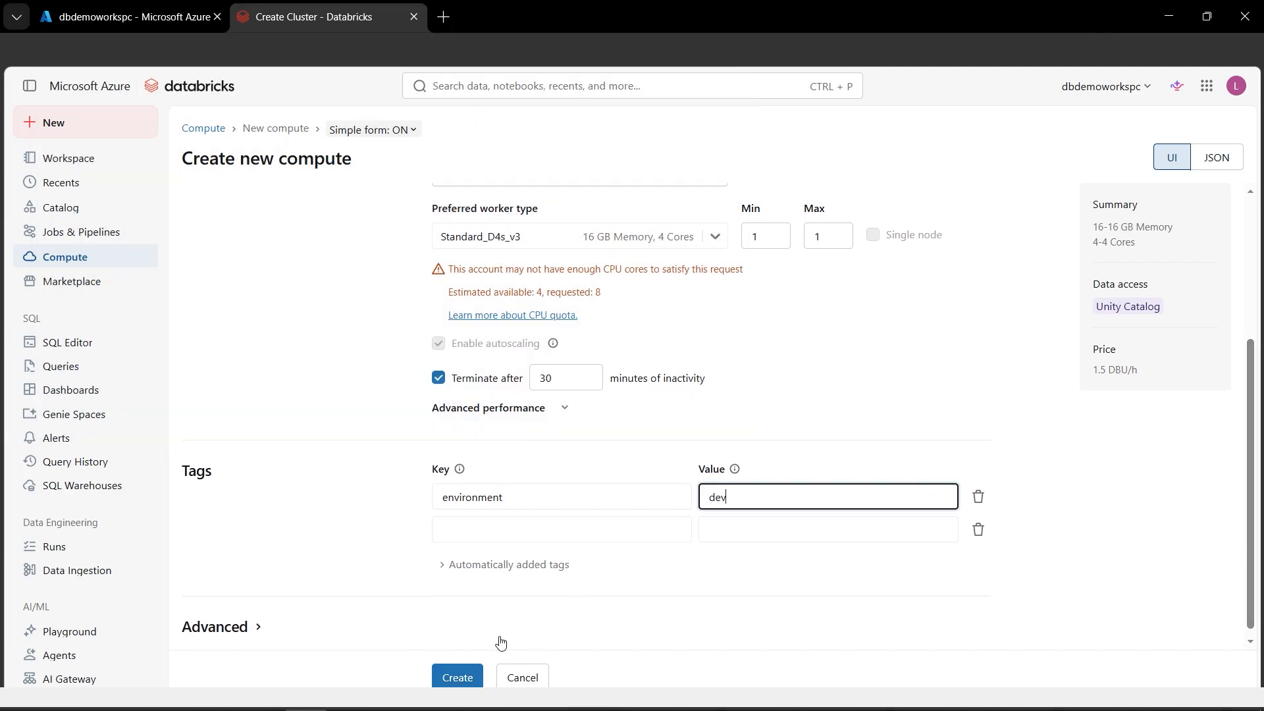
left_click(461, 678)
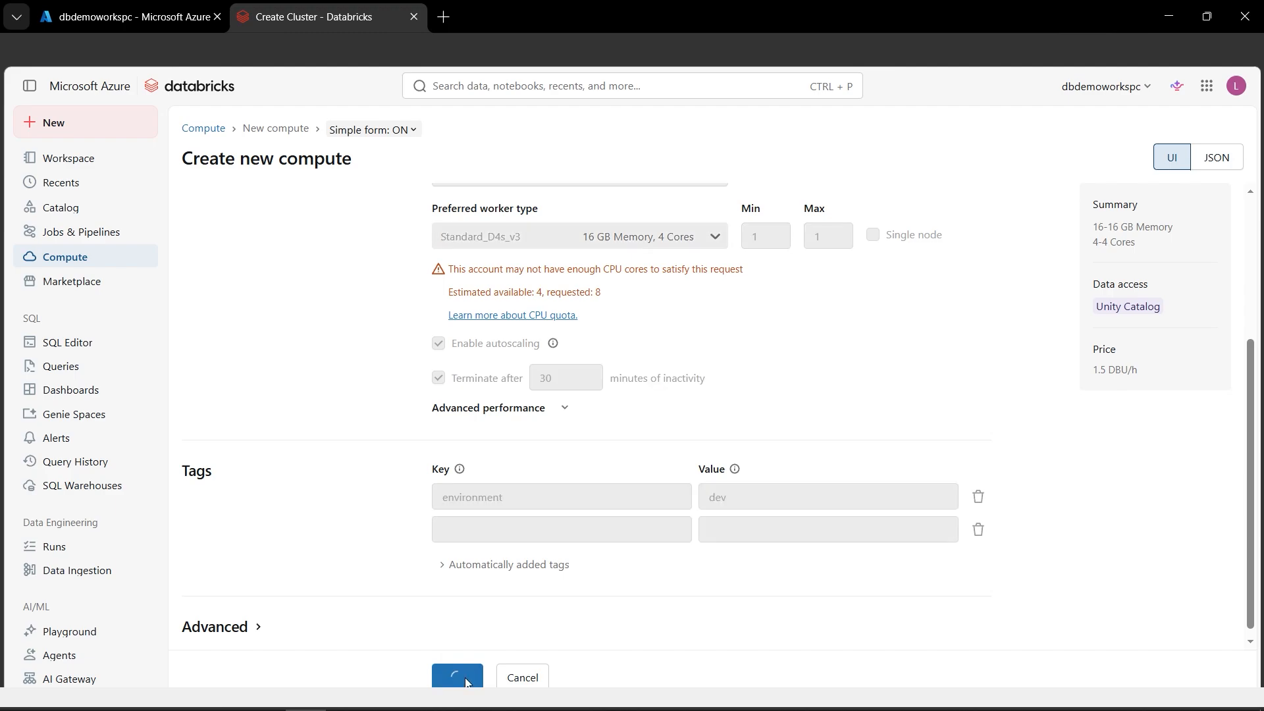